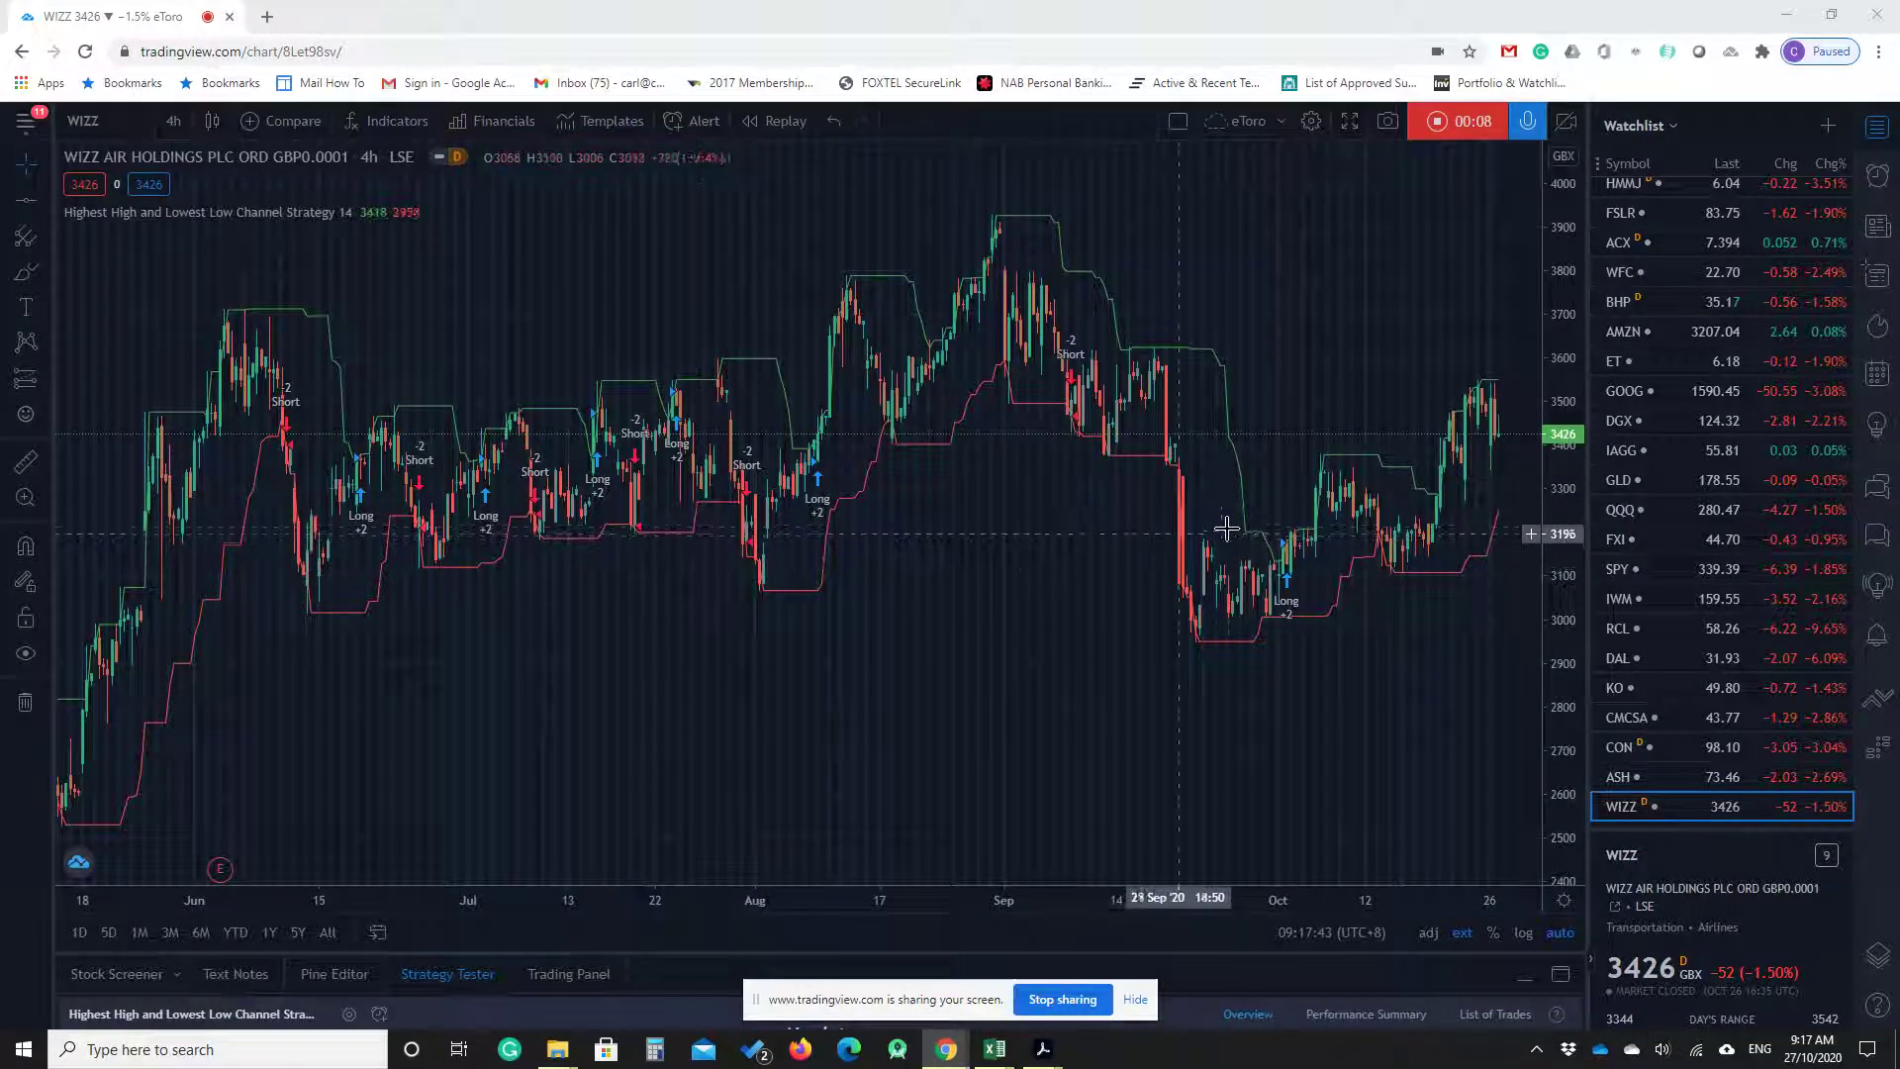
Step: Search 'atr' and add the Average True Range 14 (RMA) pane under the WIZZ chart
scroll(1252, 483, "up", 1)
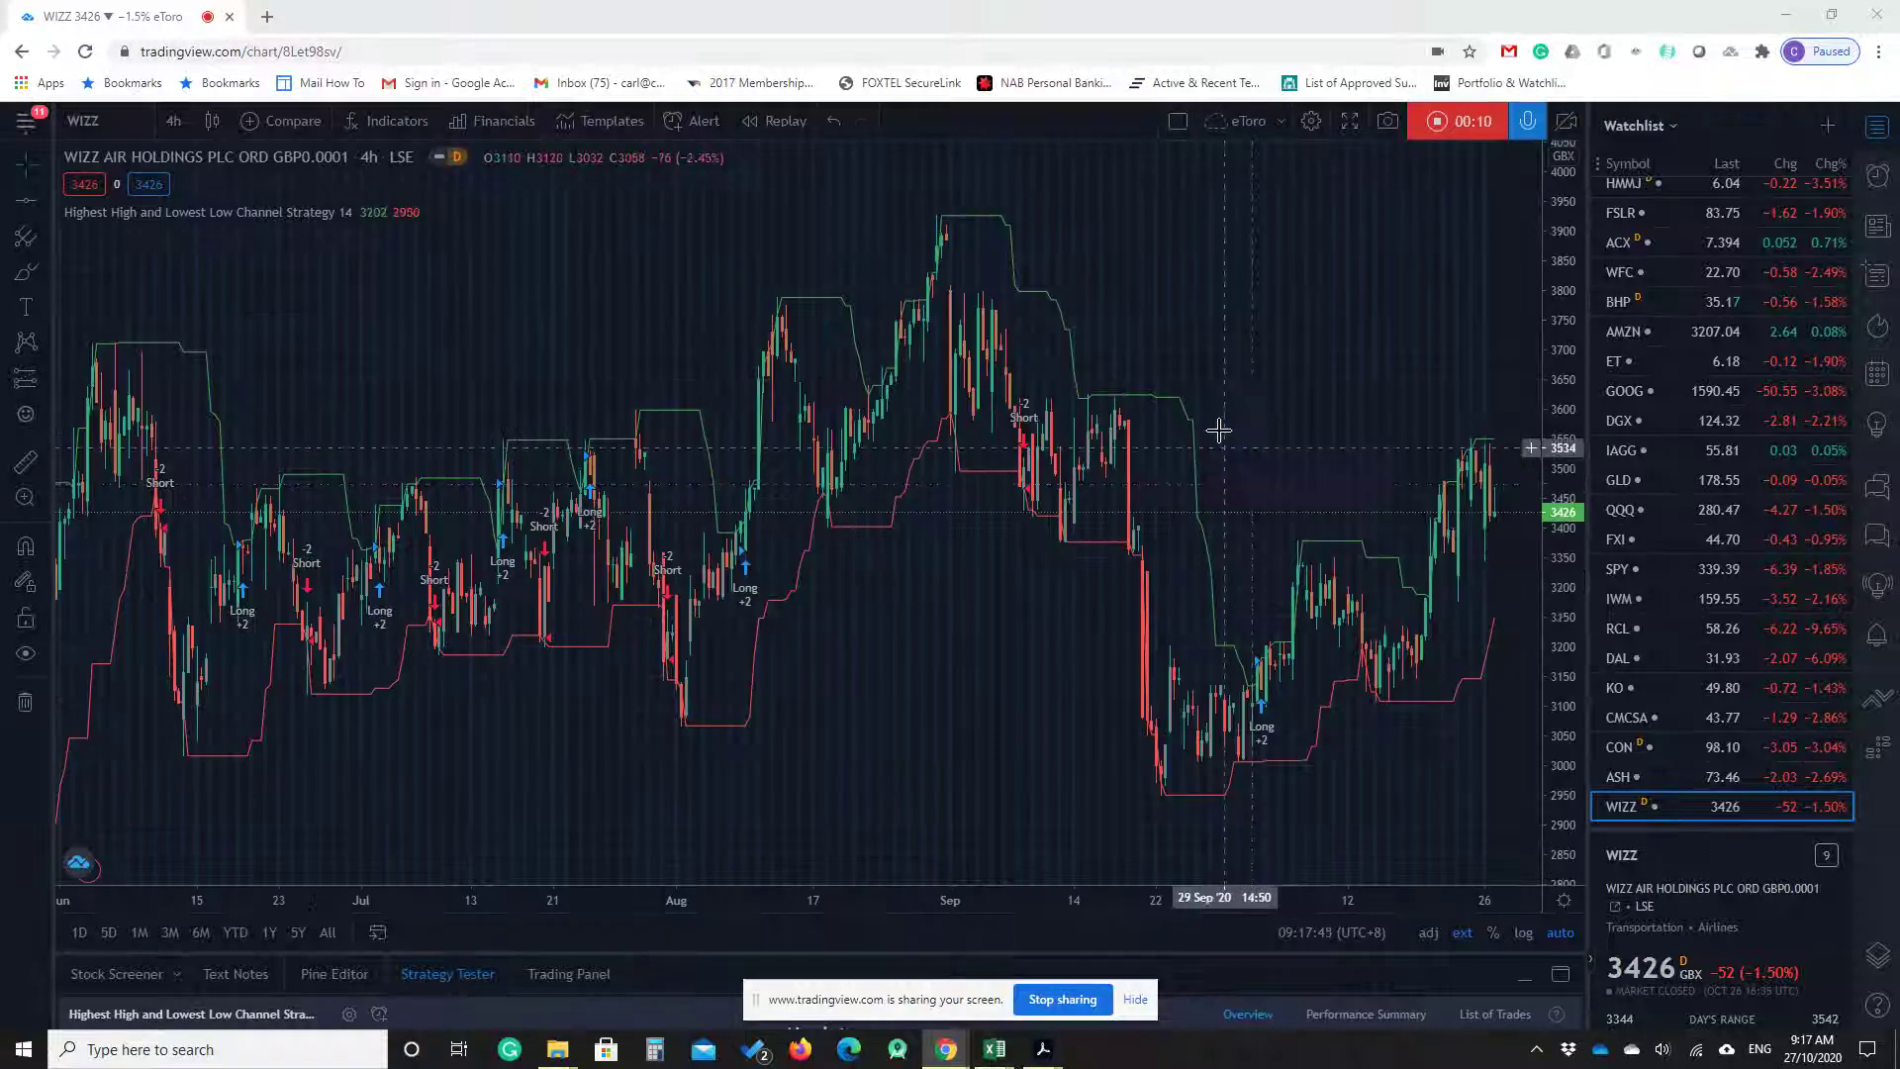
scroll(1216, 424, "down", 1)
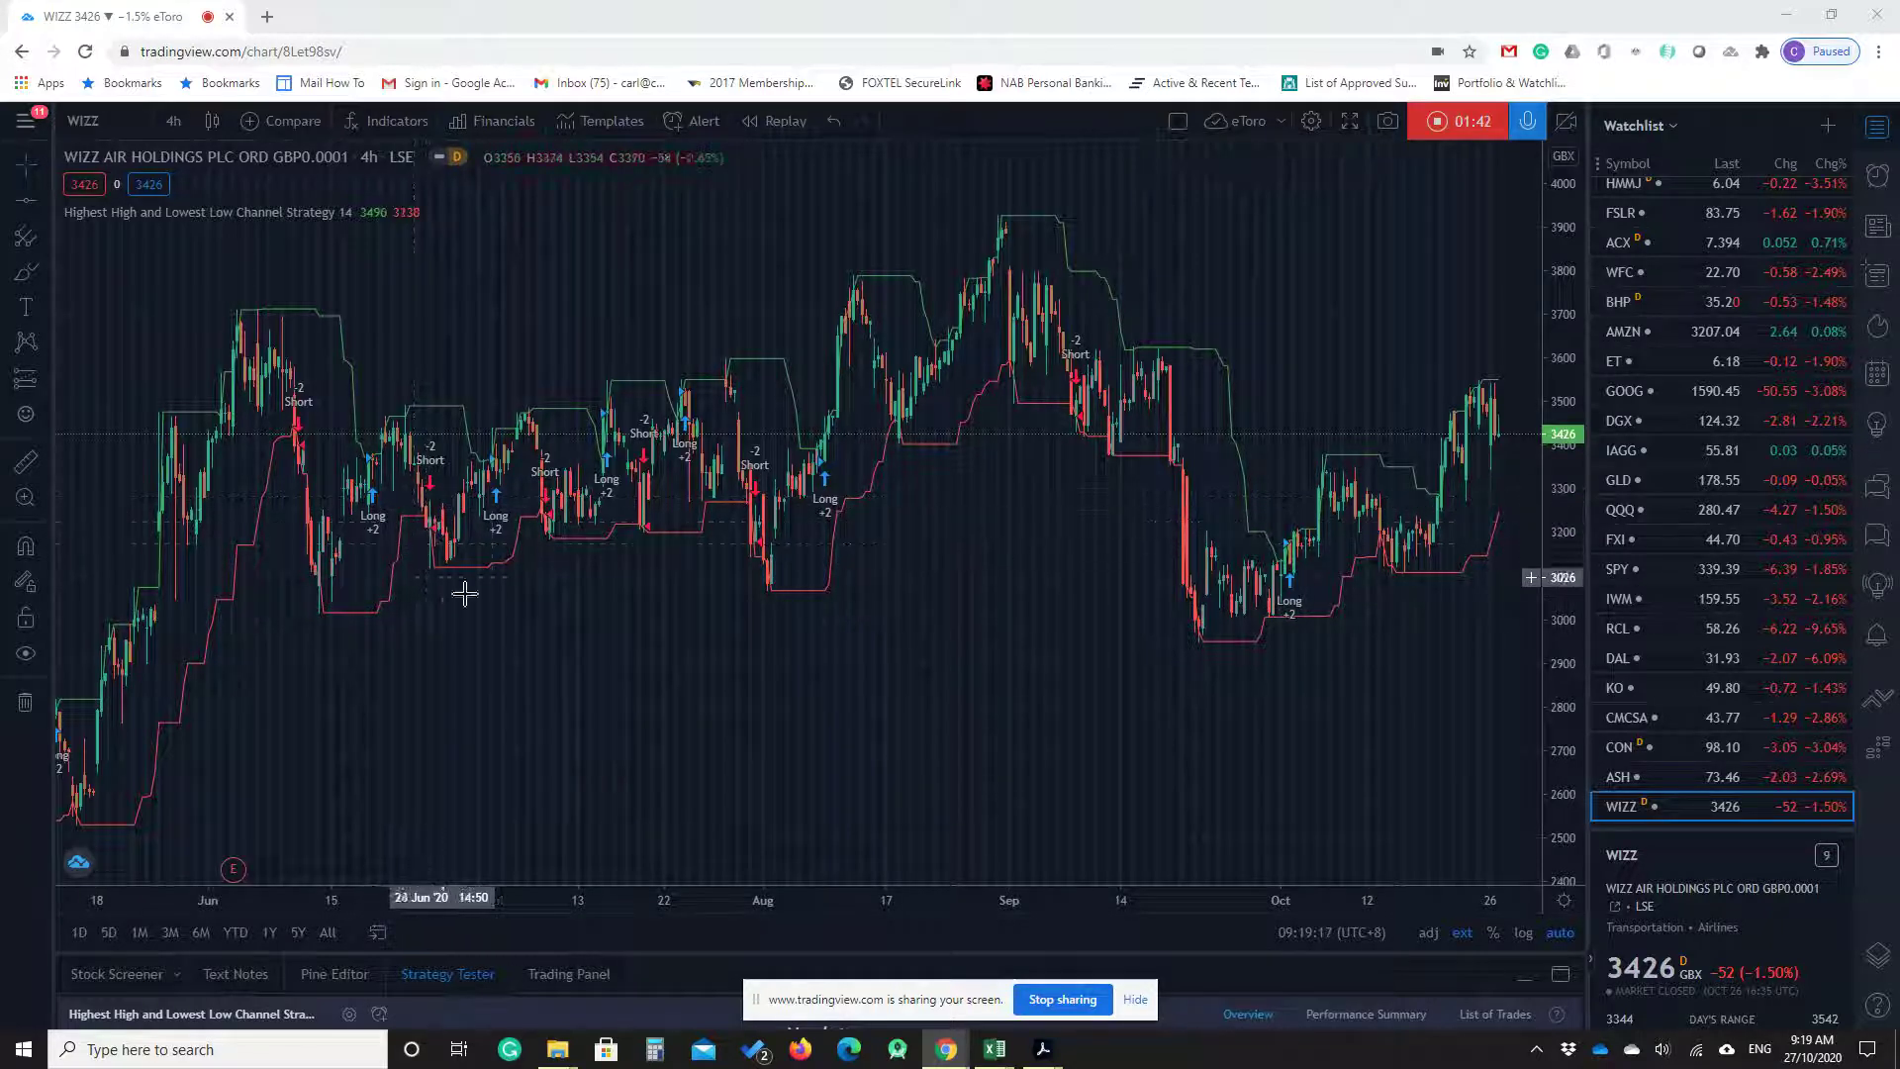
scroll(1023, 602, "down", 1)
scroll(1023, 601, "down", 1)
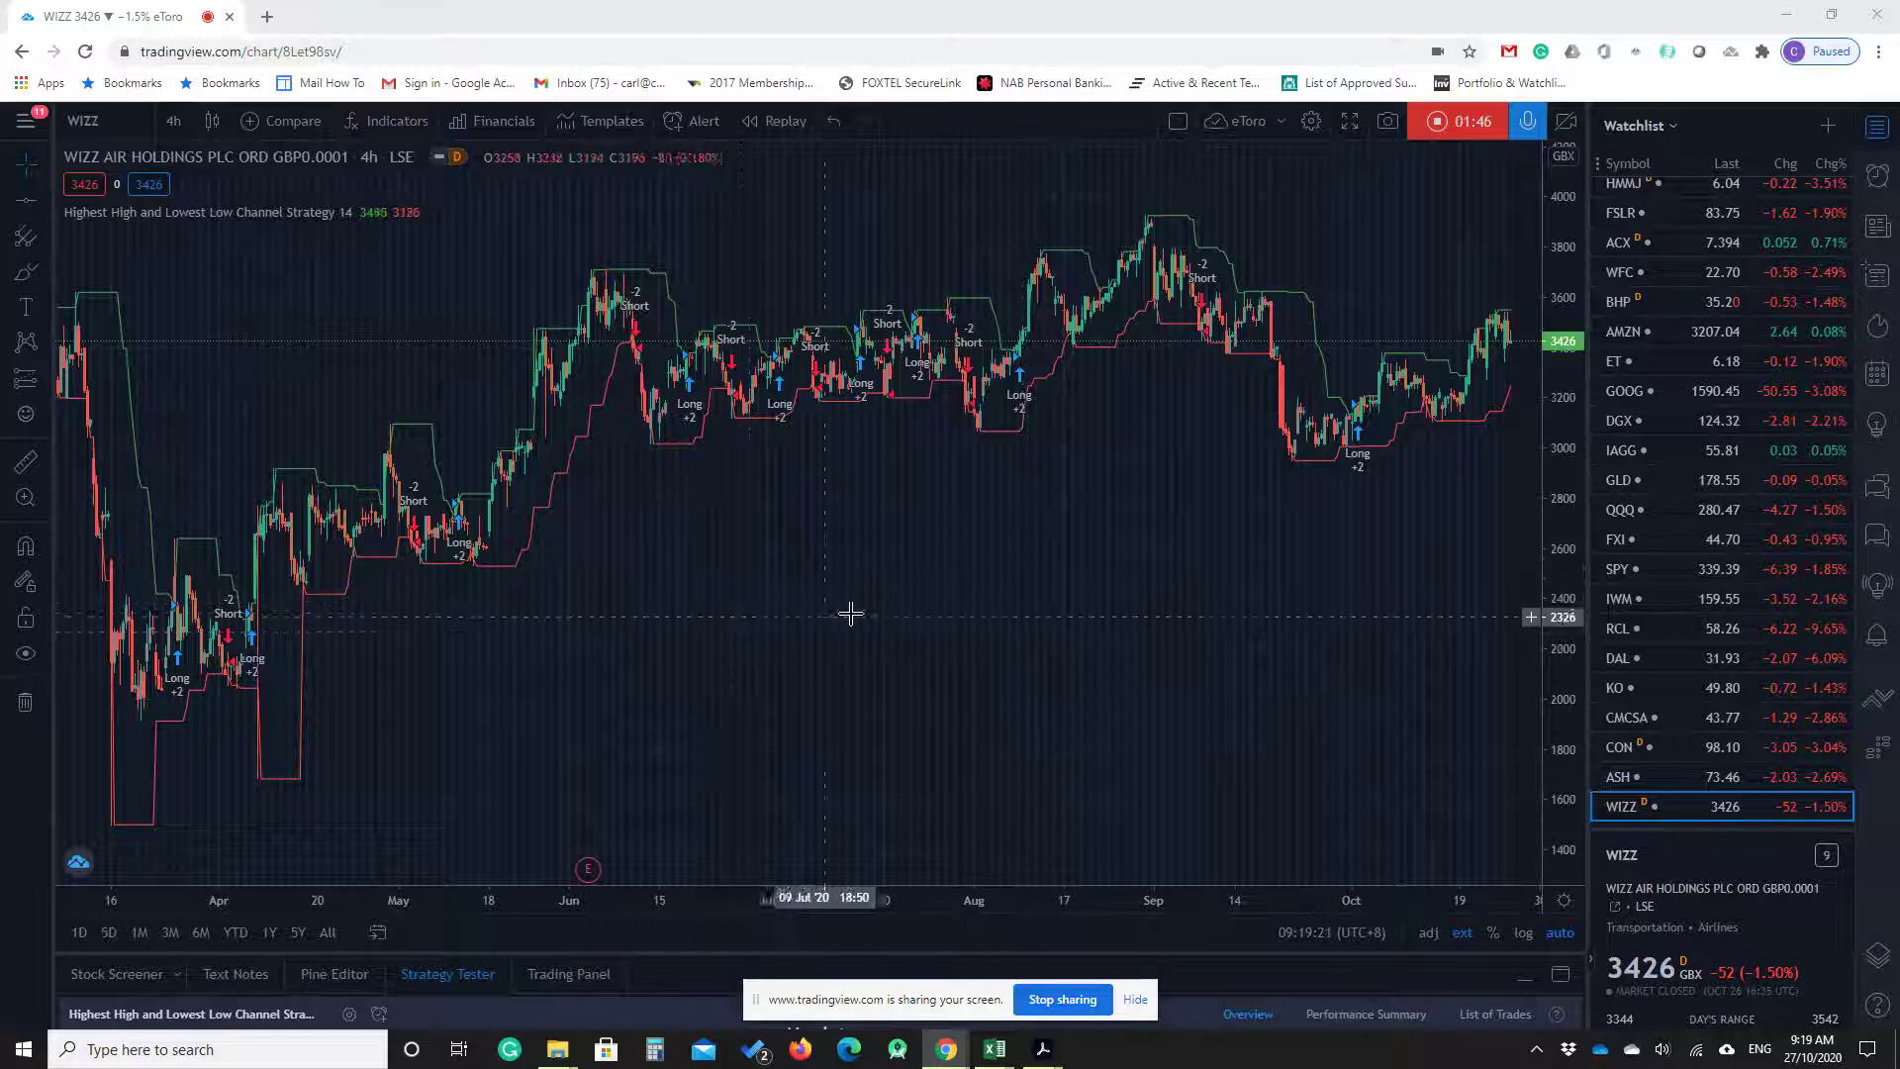
scroll(816, 602, "up", 3)
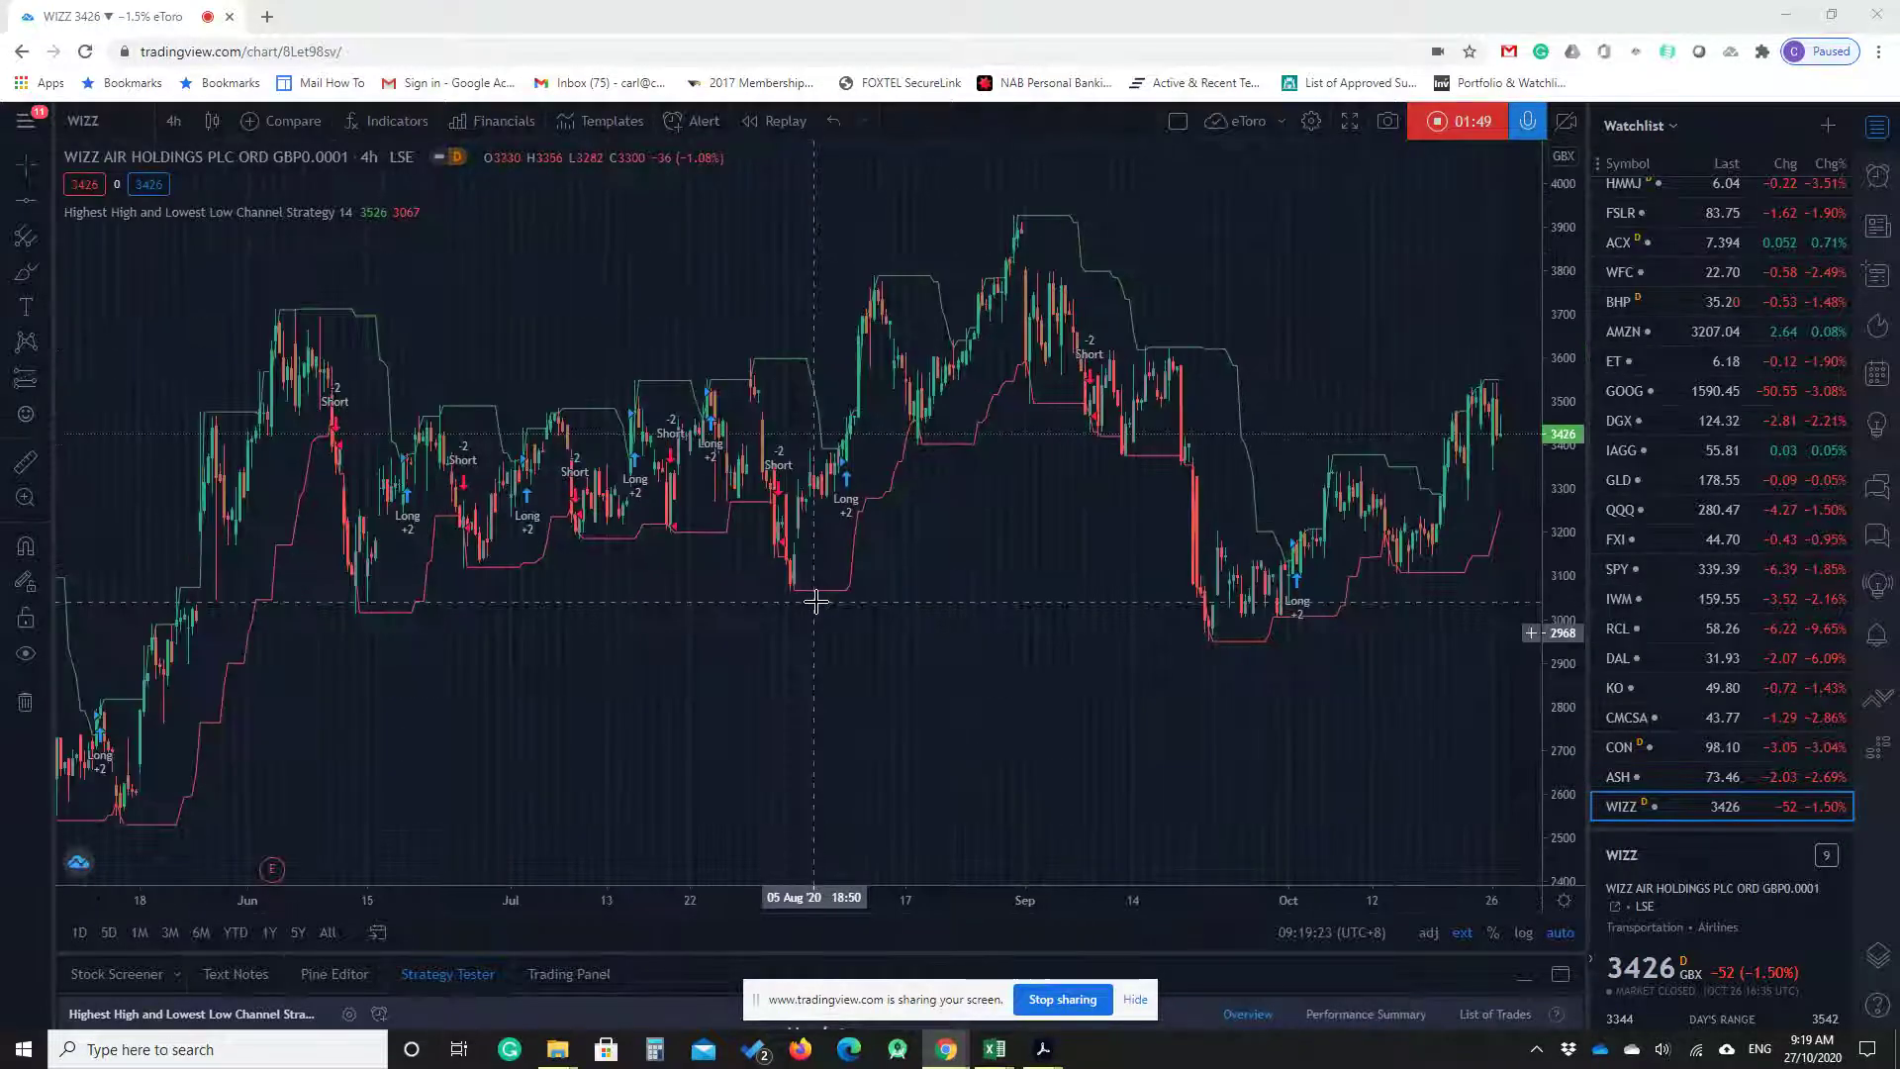
scroll(816, 602, "up", 2)
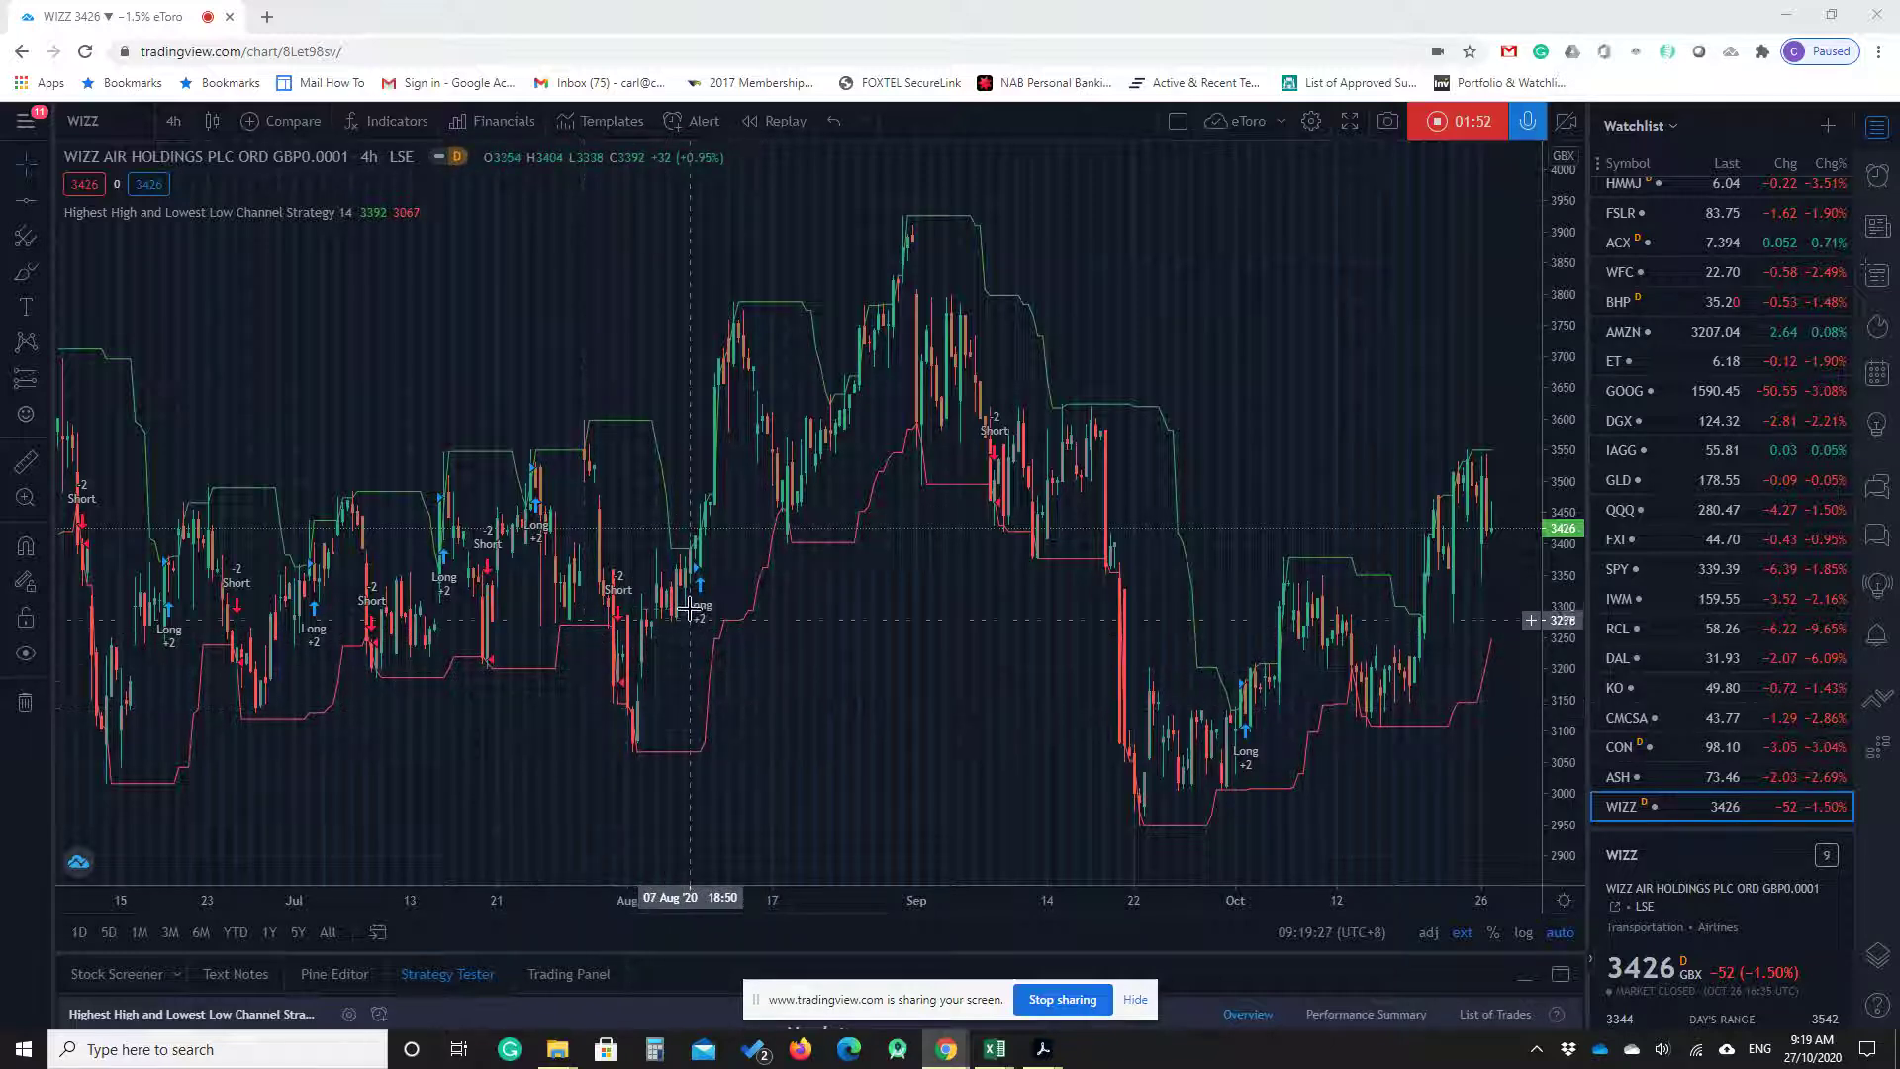
scroll(628, 550, "up", 1)
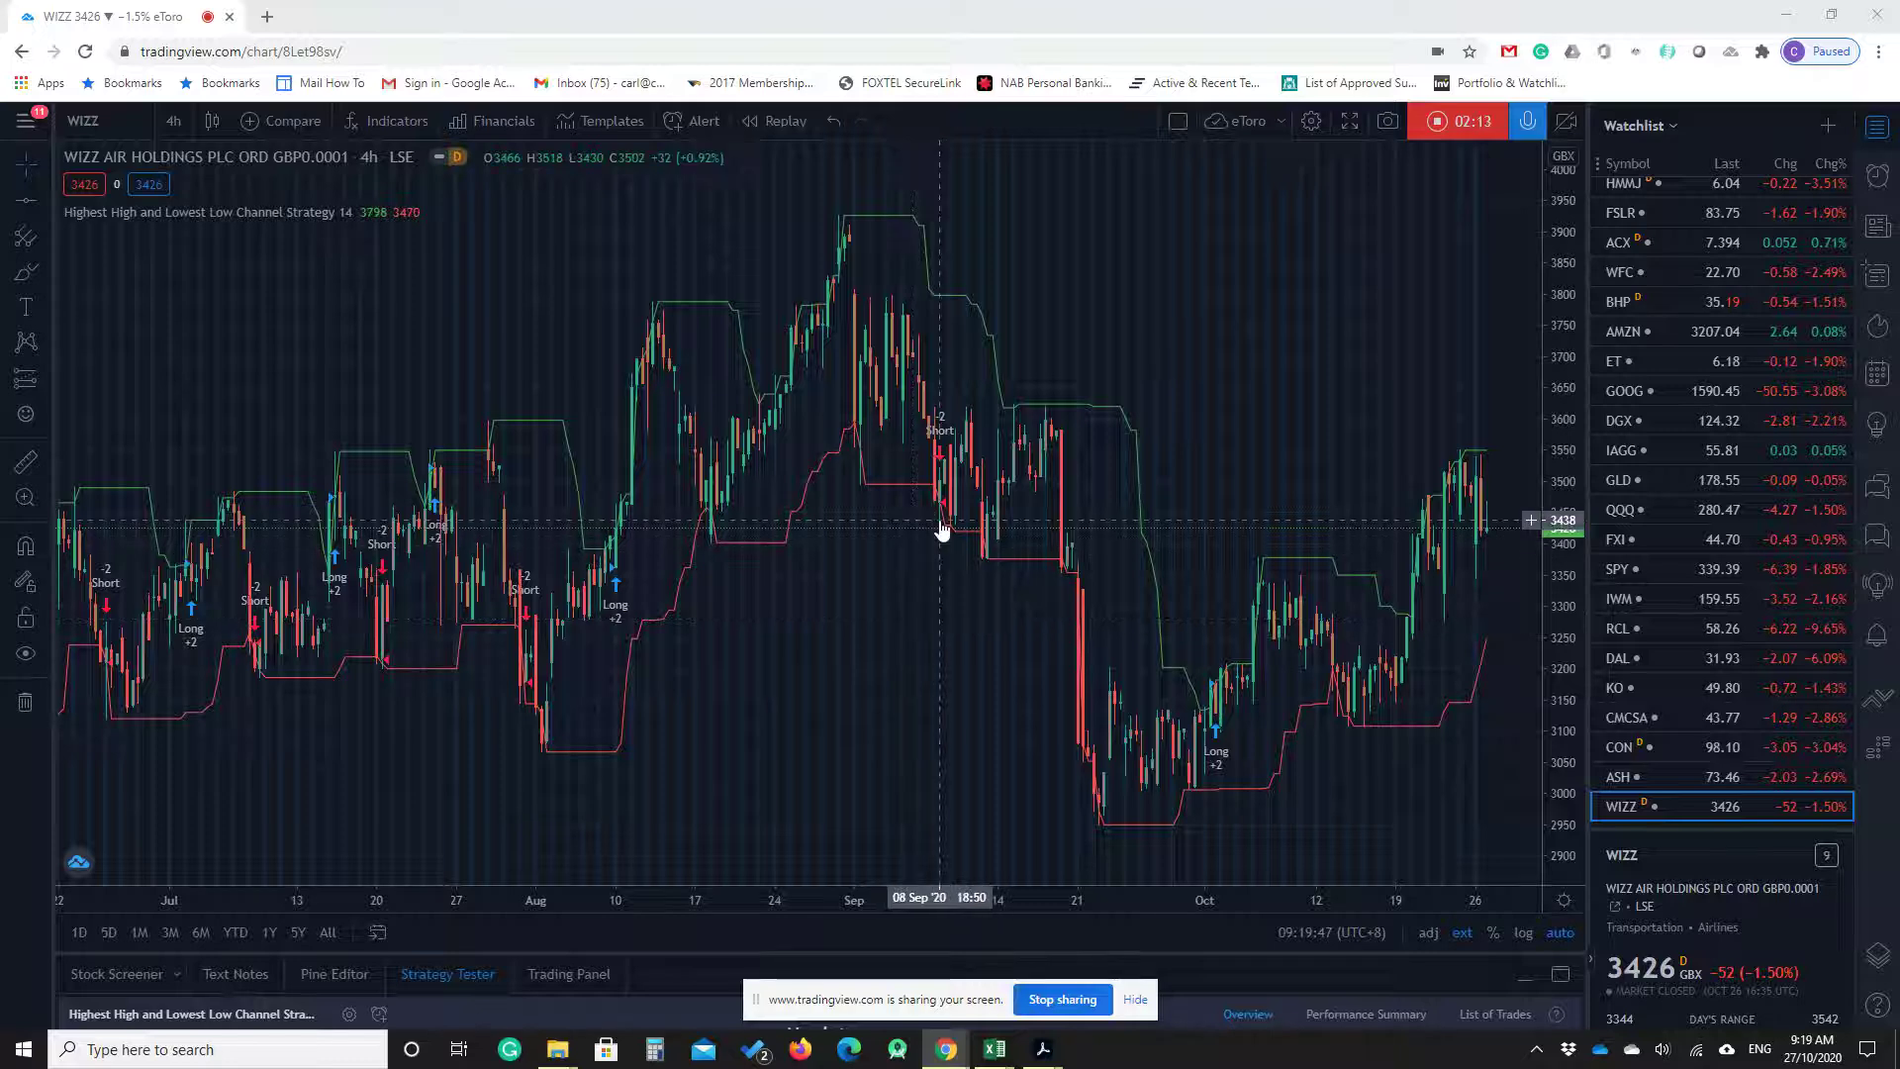
scroll(888, 506, "up", 1)
scroll(888, 505, "up", 1)
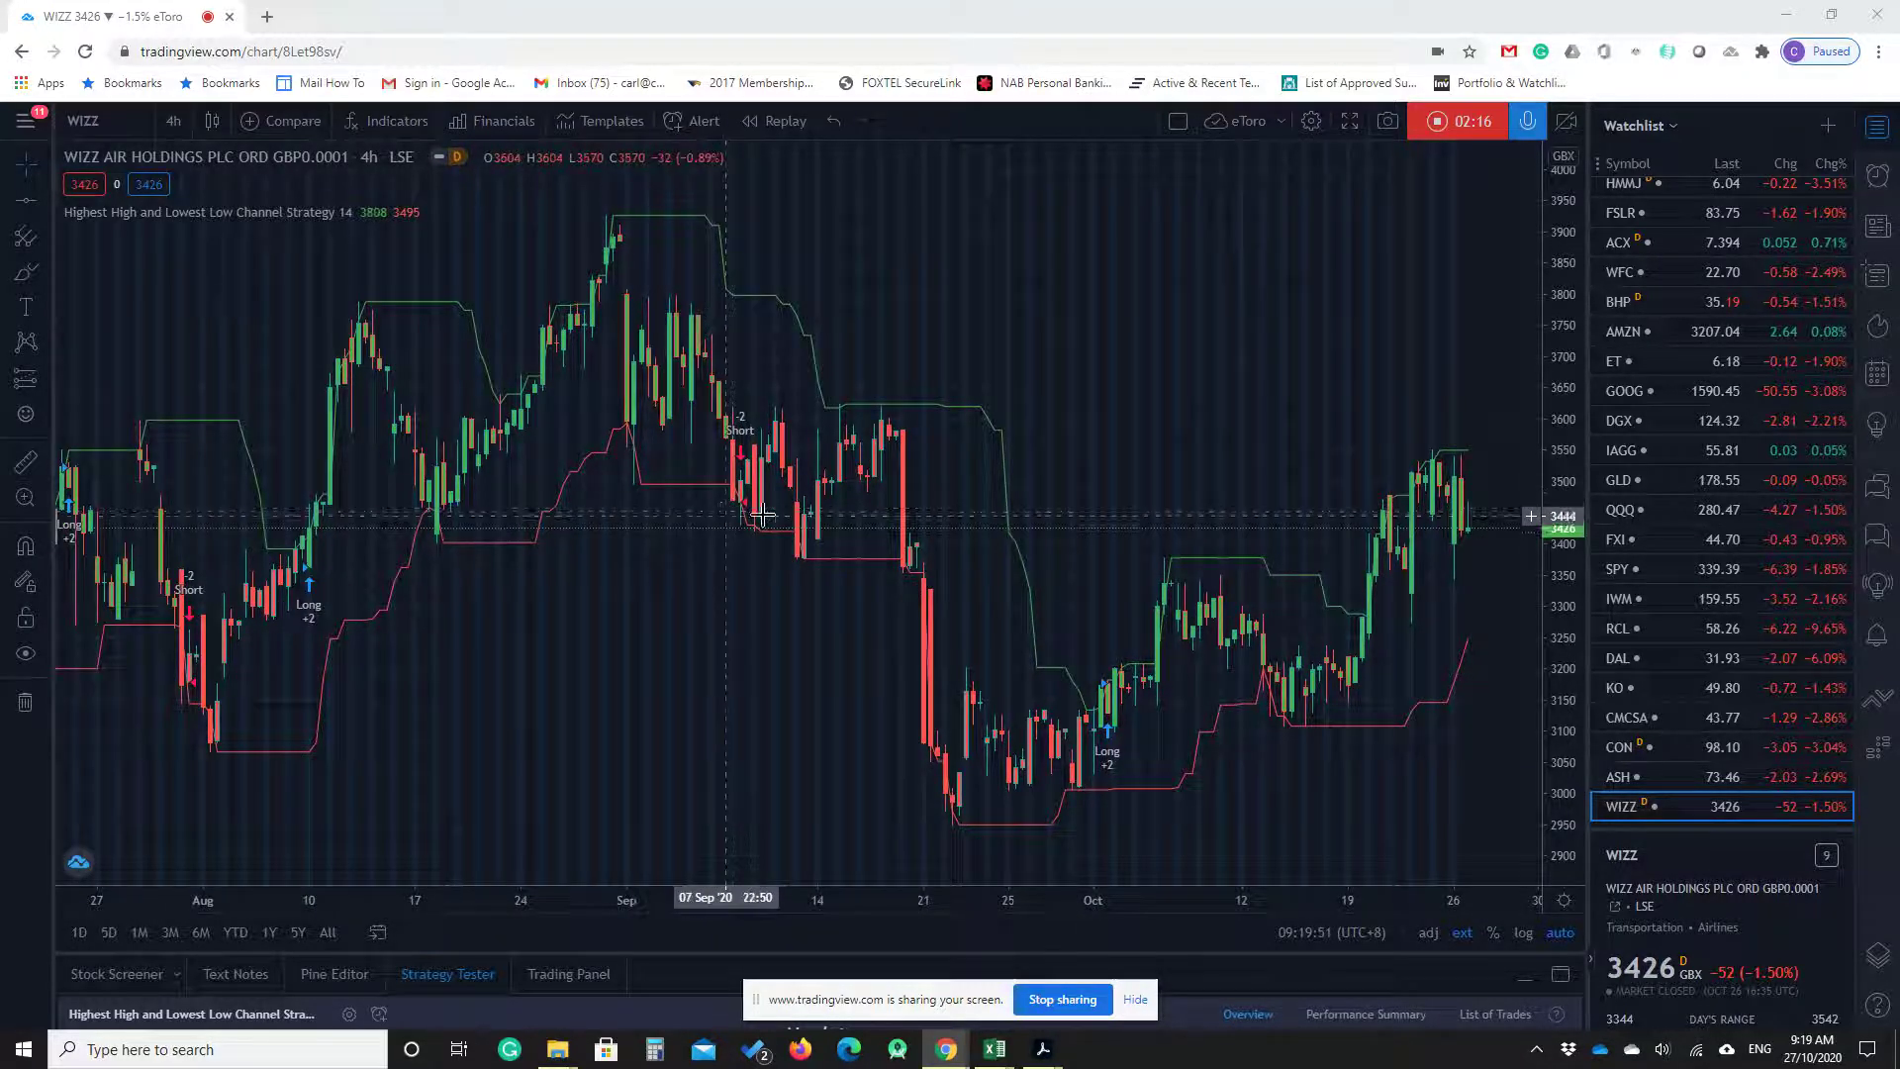
scroll(958, 511, "down", 1)
scroll(958, 511, "down", 1)
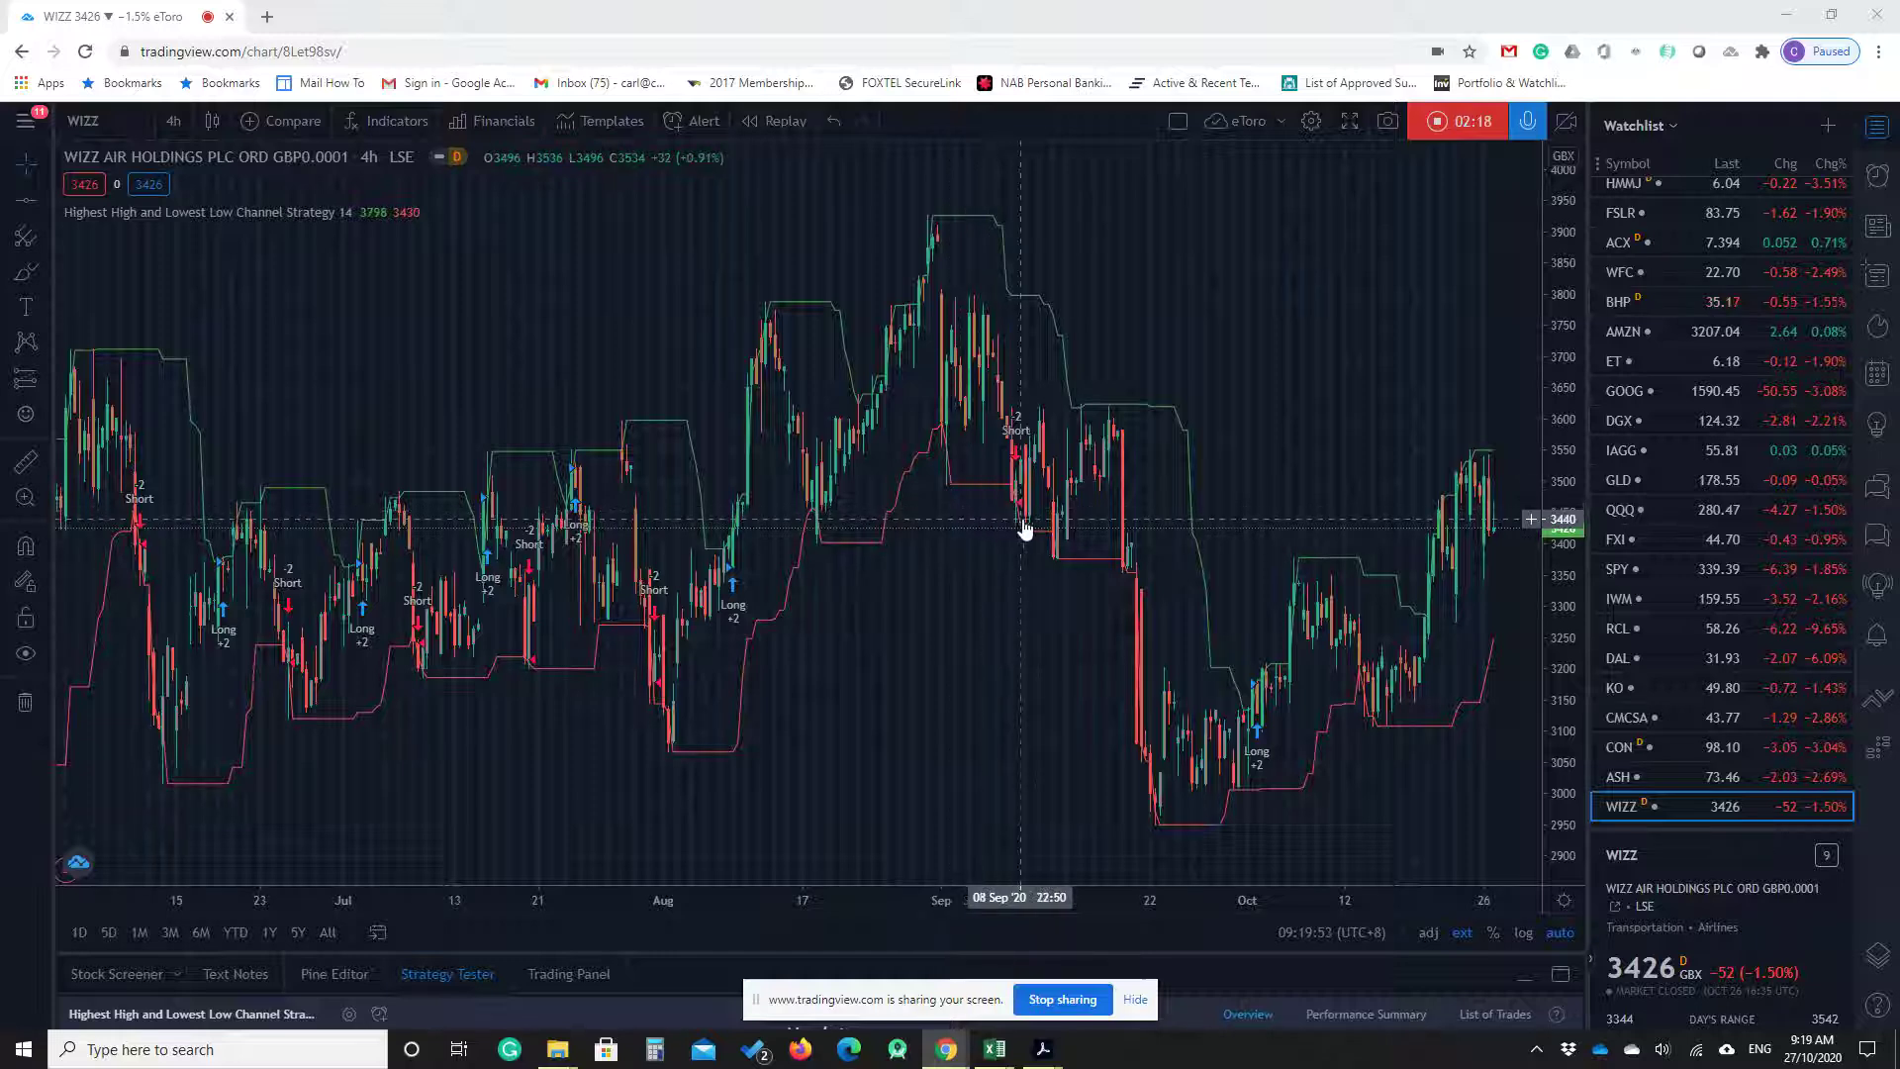
scroll(1029, 528, "down", 1)
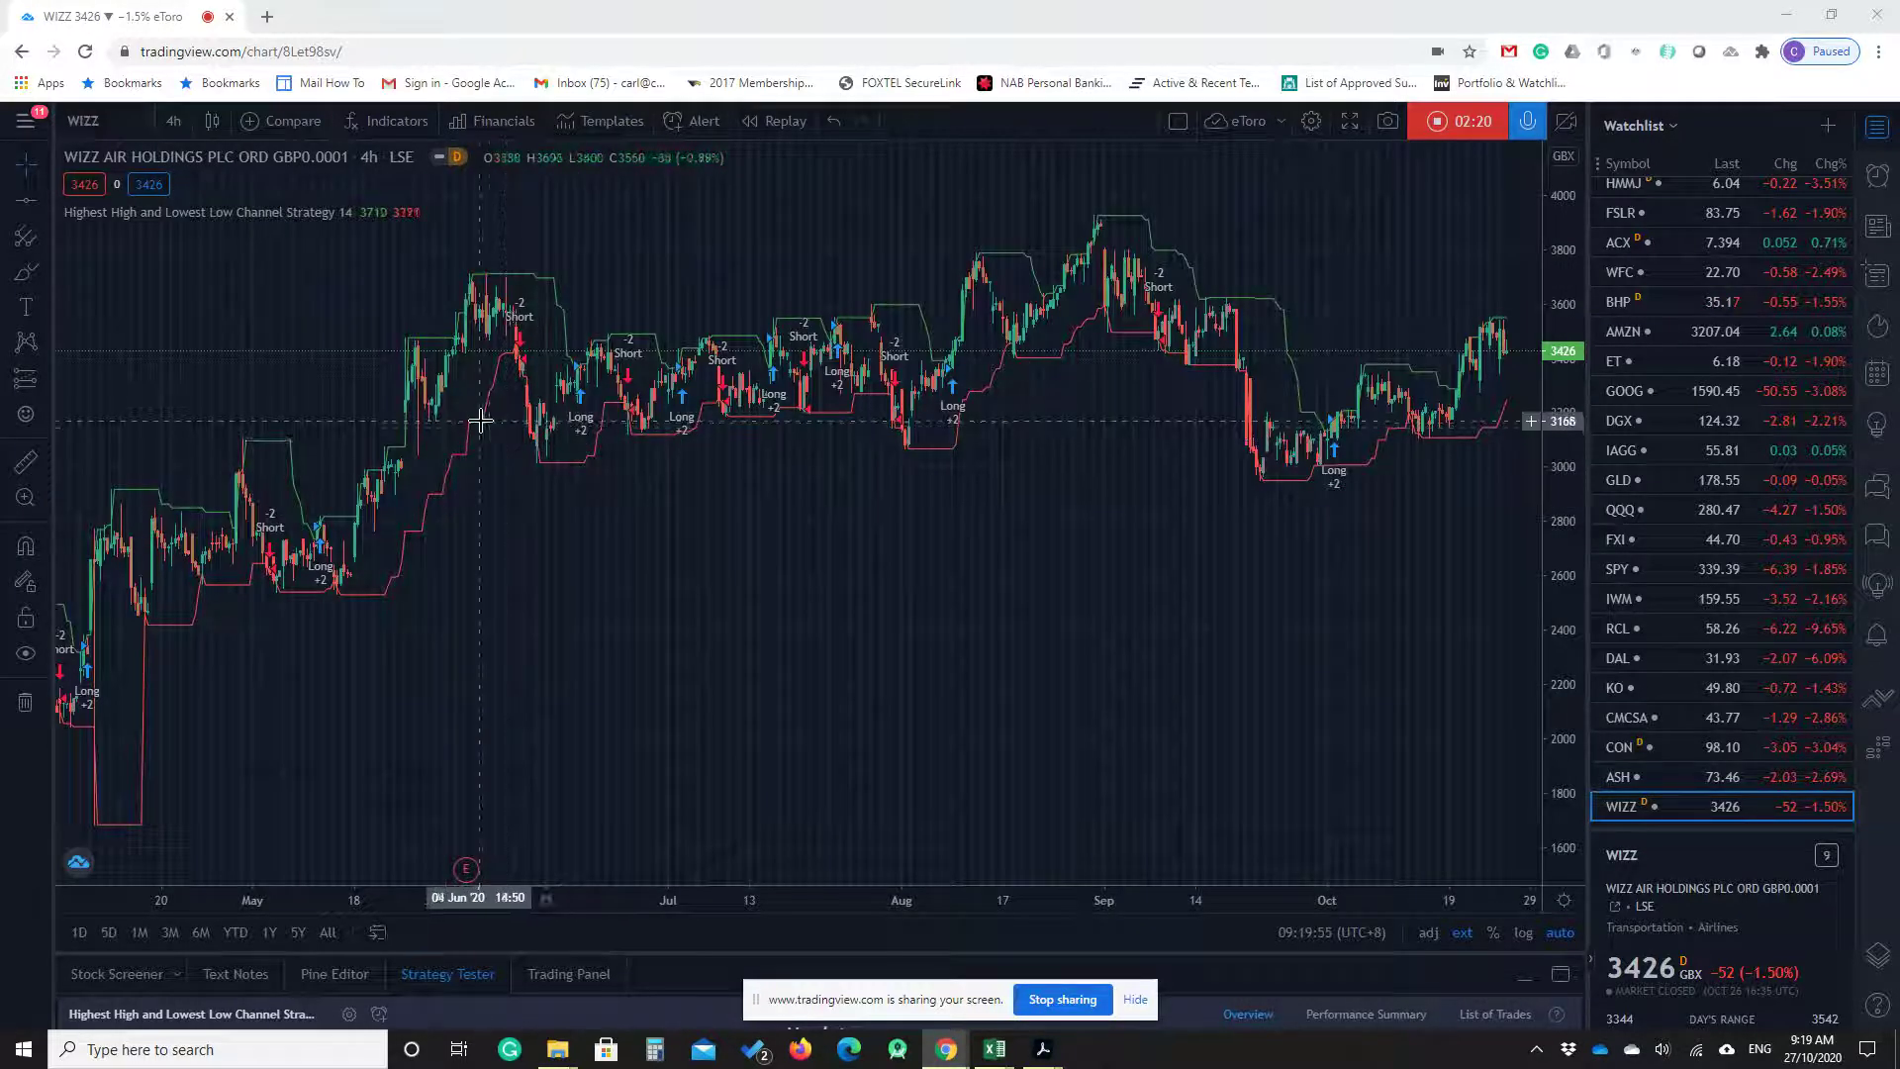
scroll(1098, 368, "down", 1)
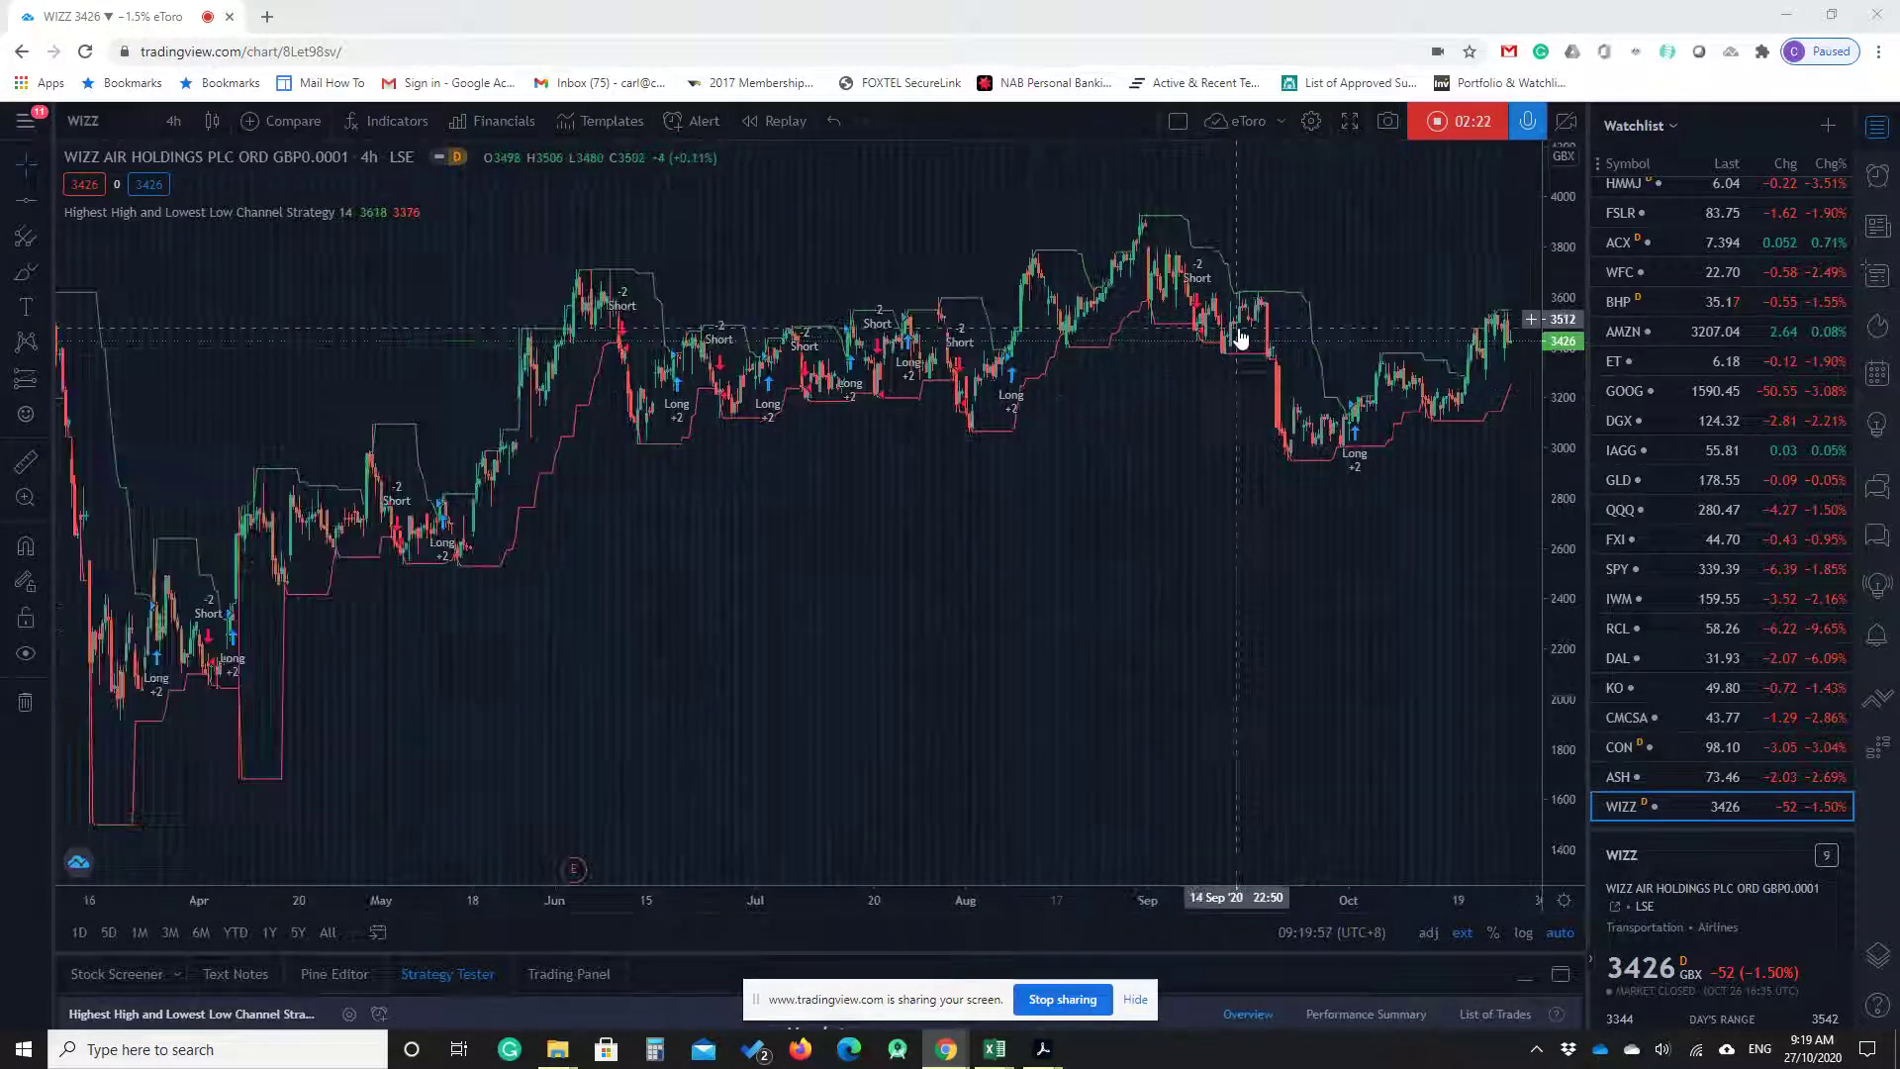
scroll(795, 458, "up", 1)
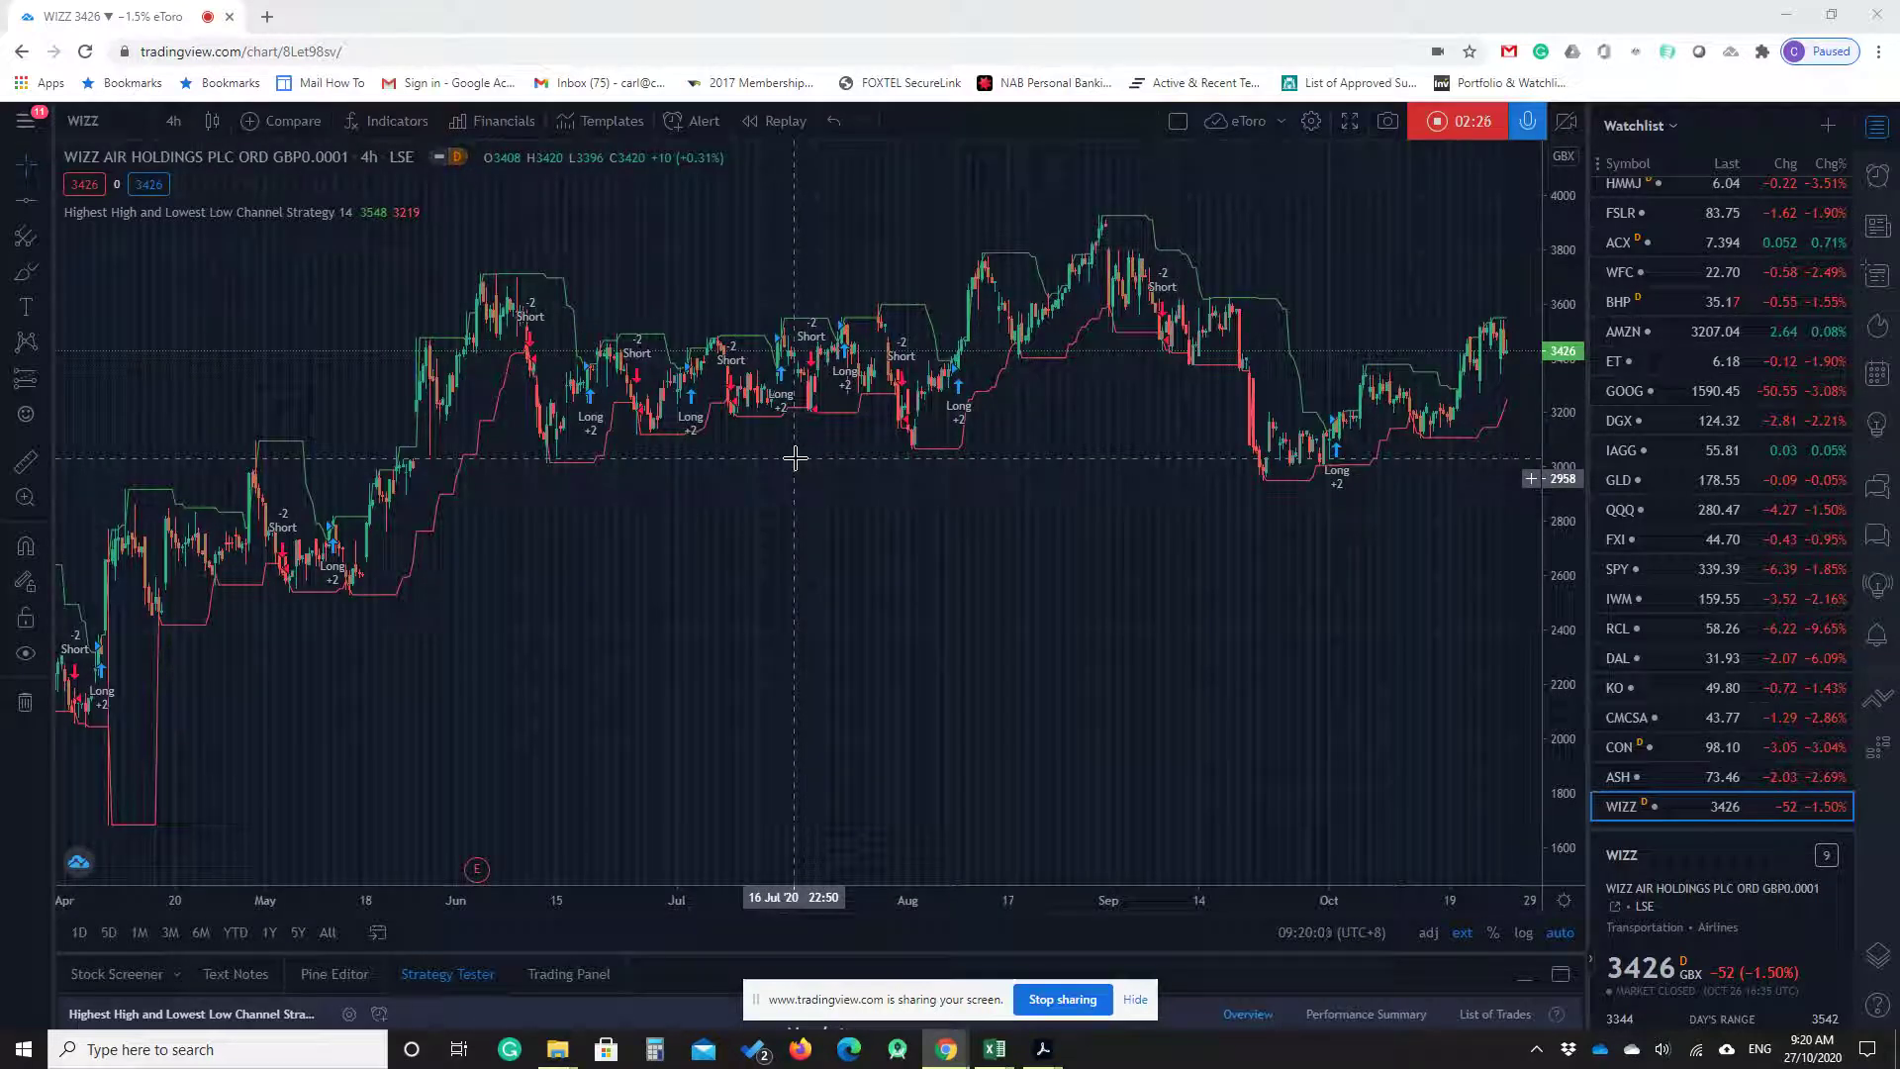
scroll(739, 449, "up", 1)
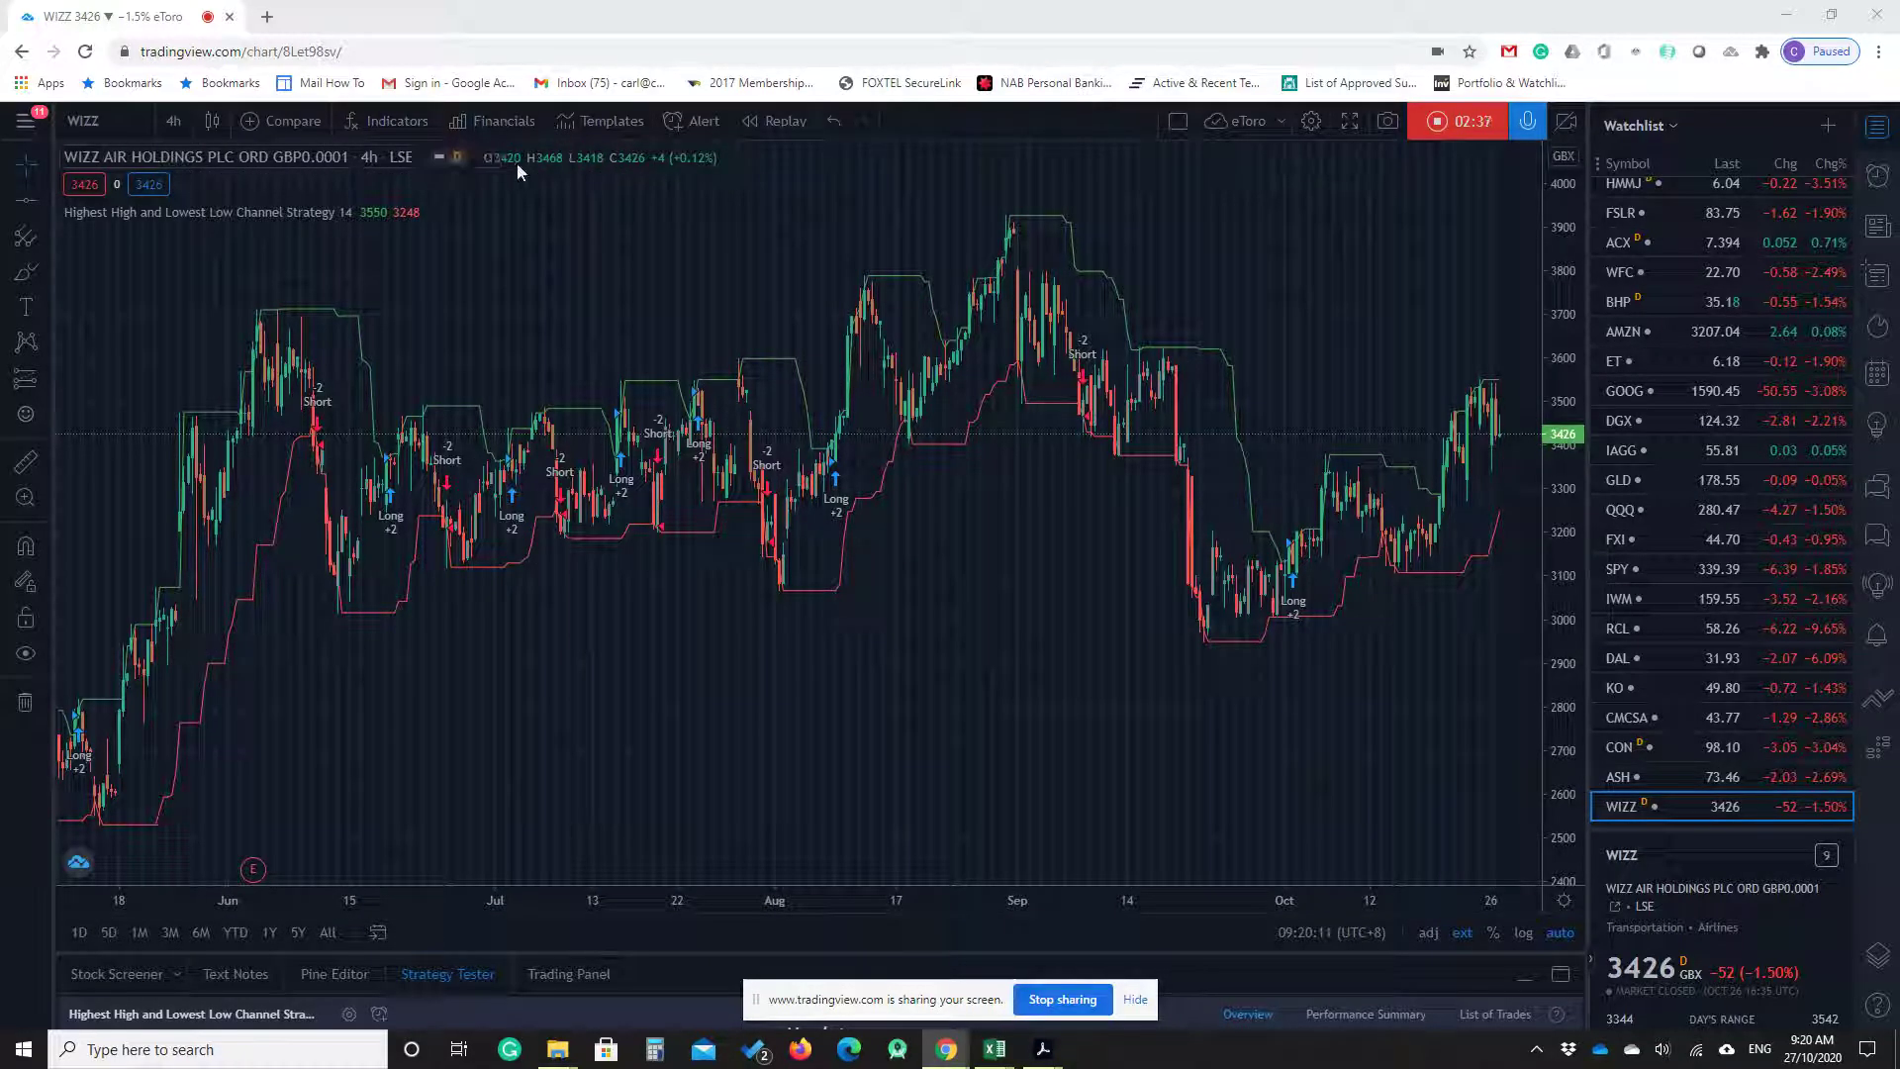
left_click(384, 123)
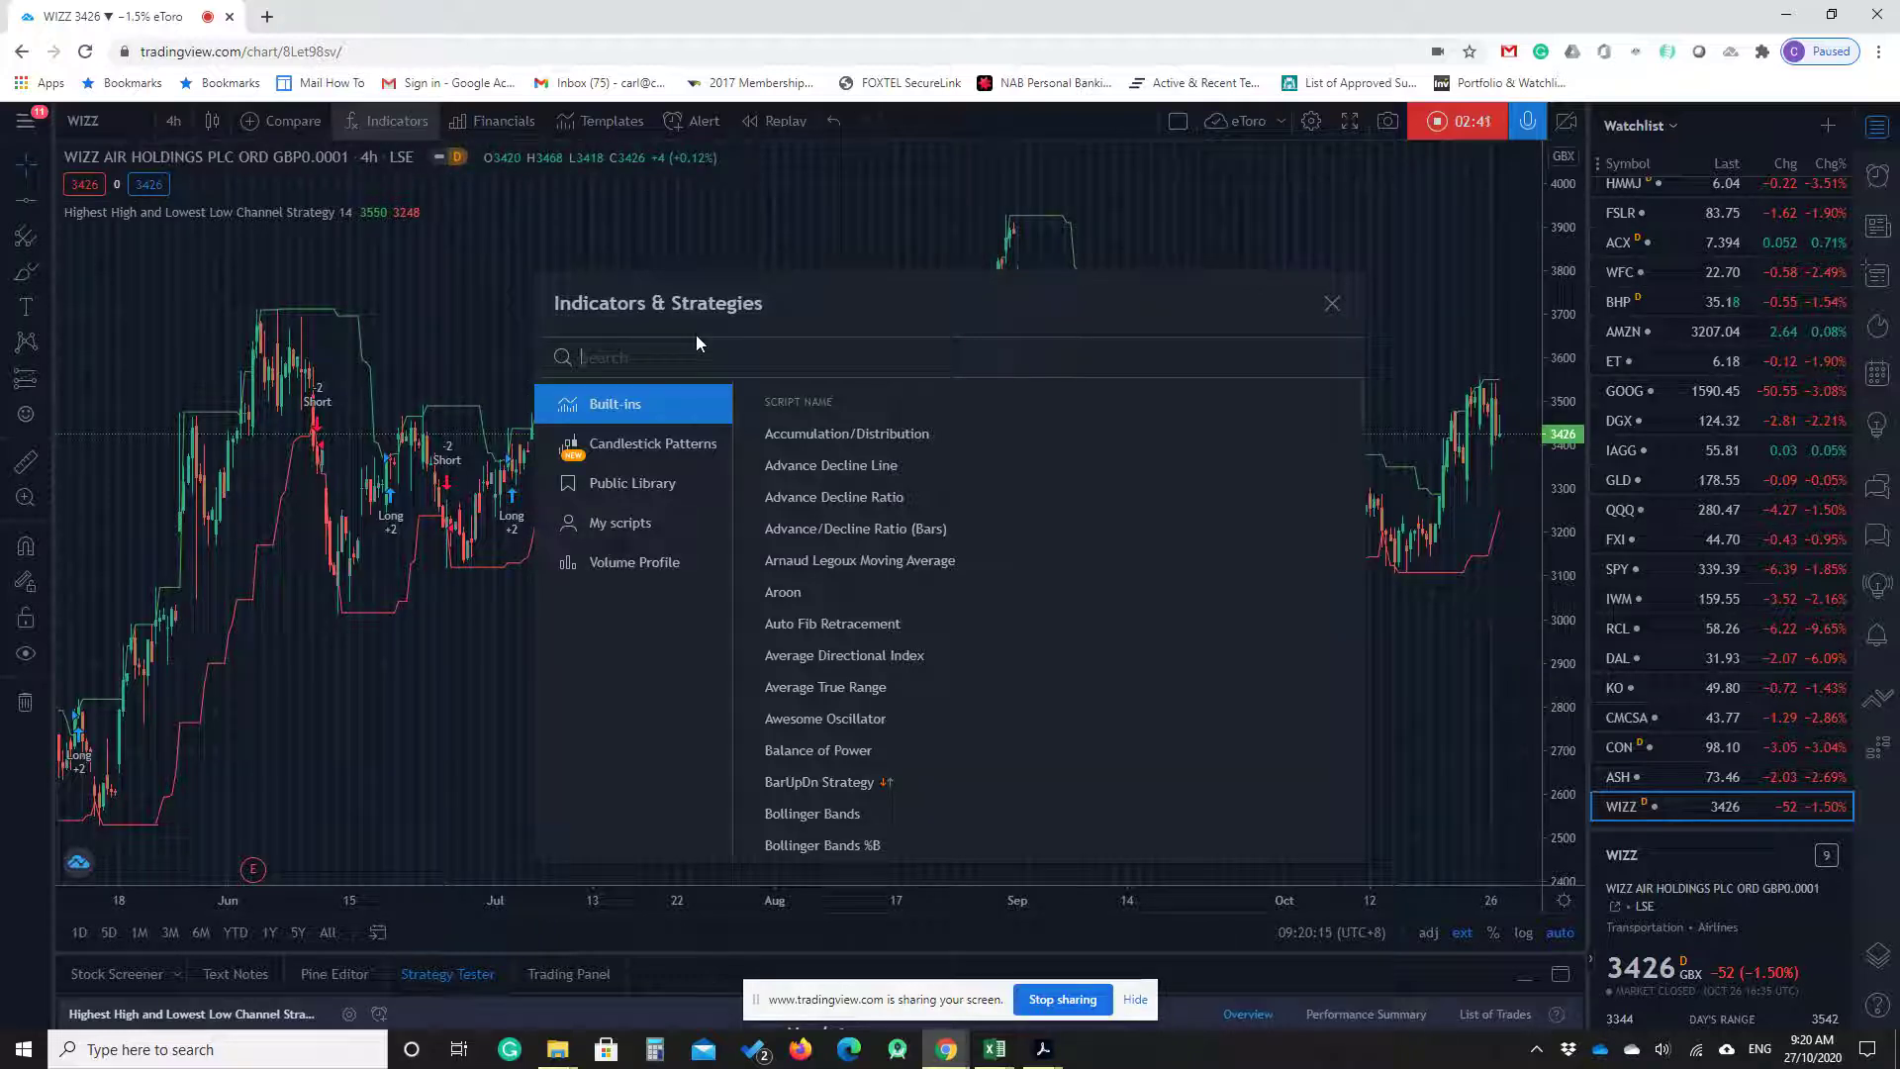
type("atr")
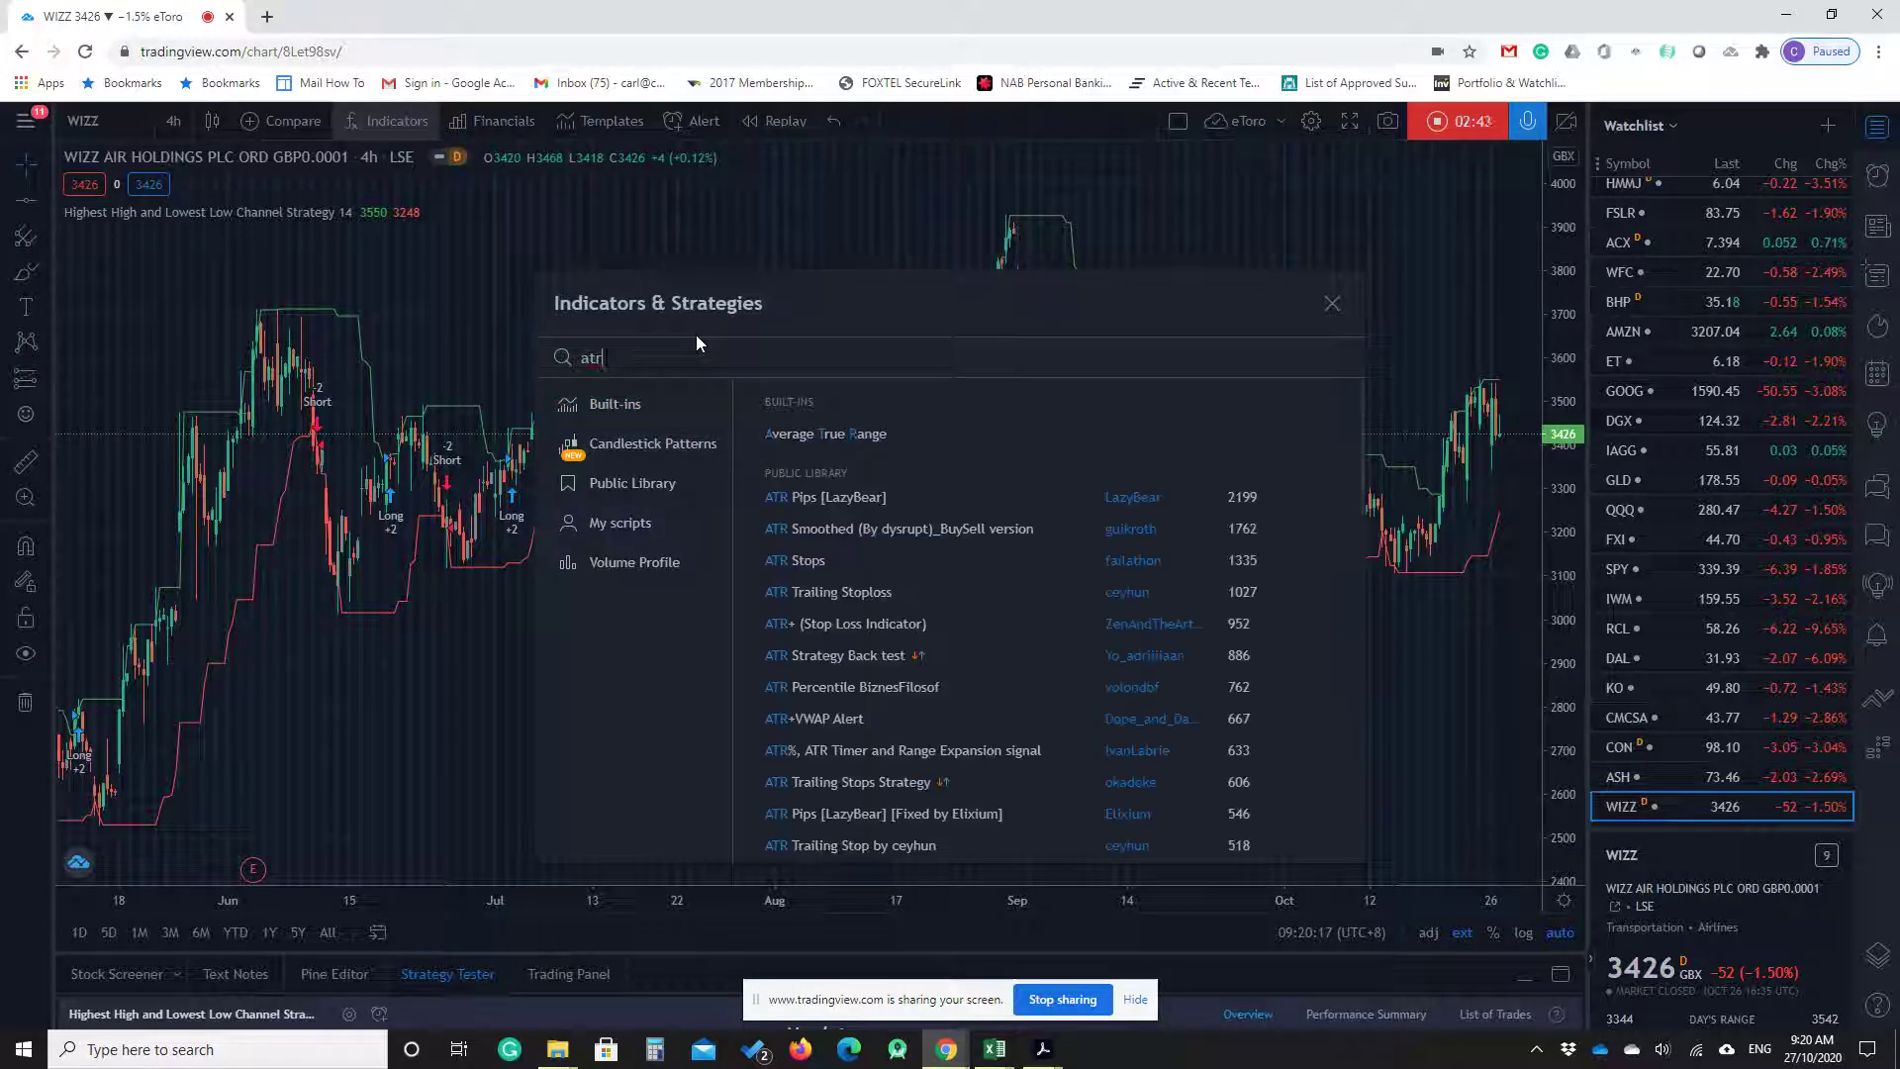
left_click(881, 432)
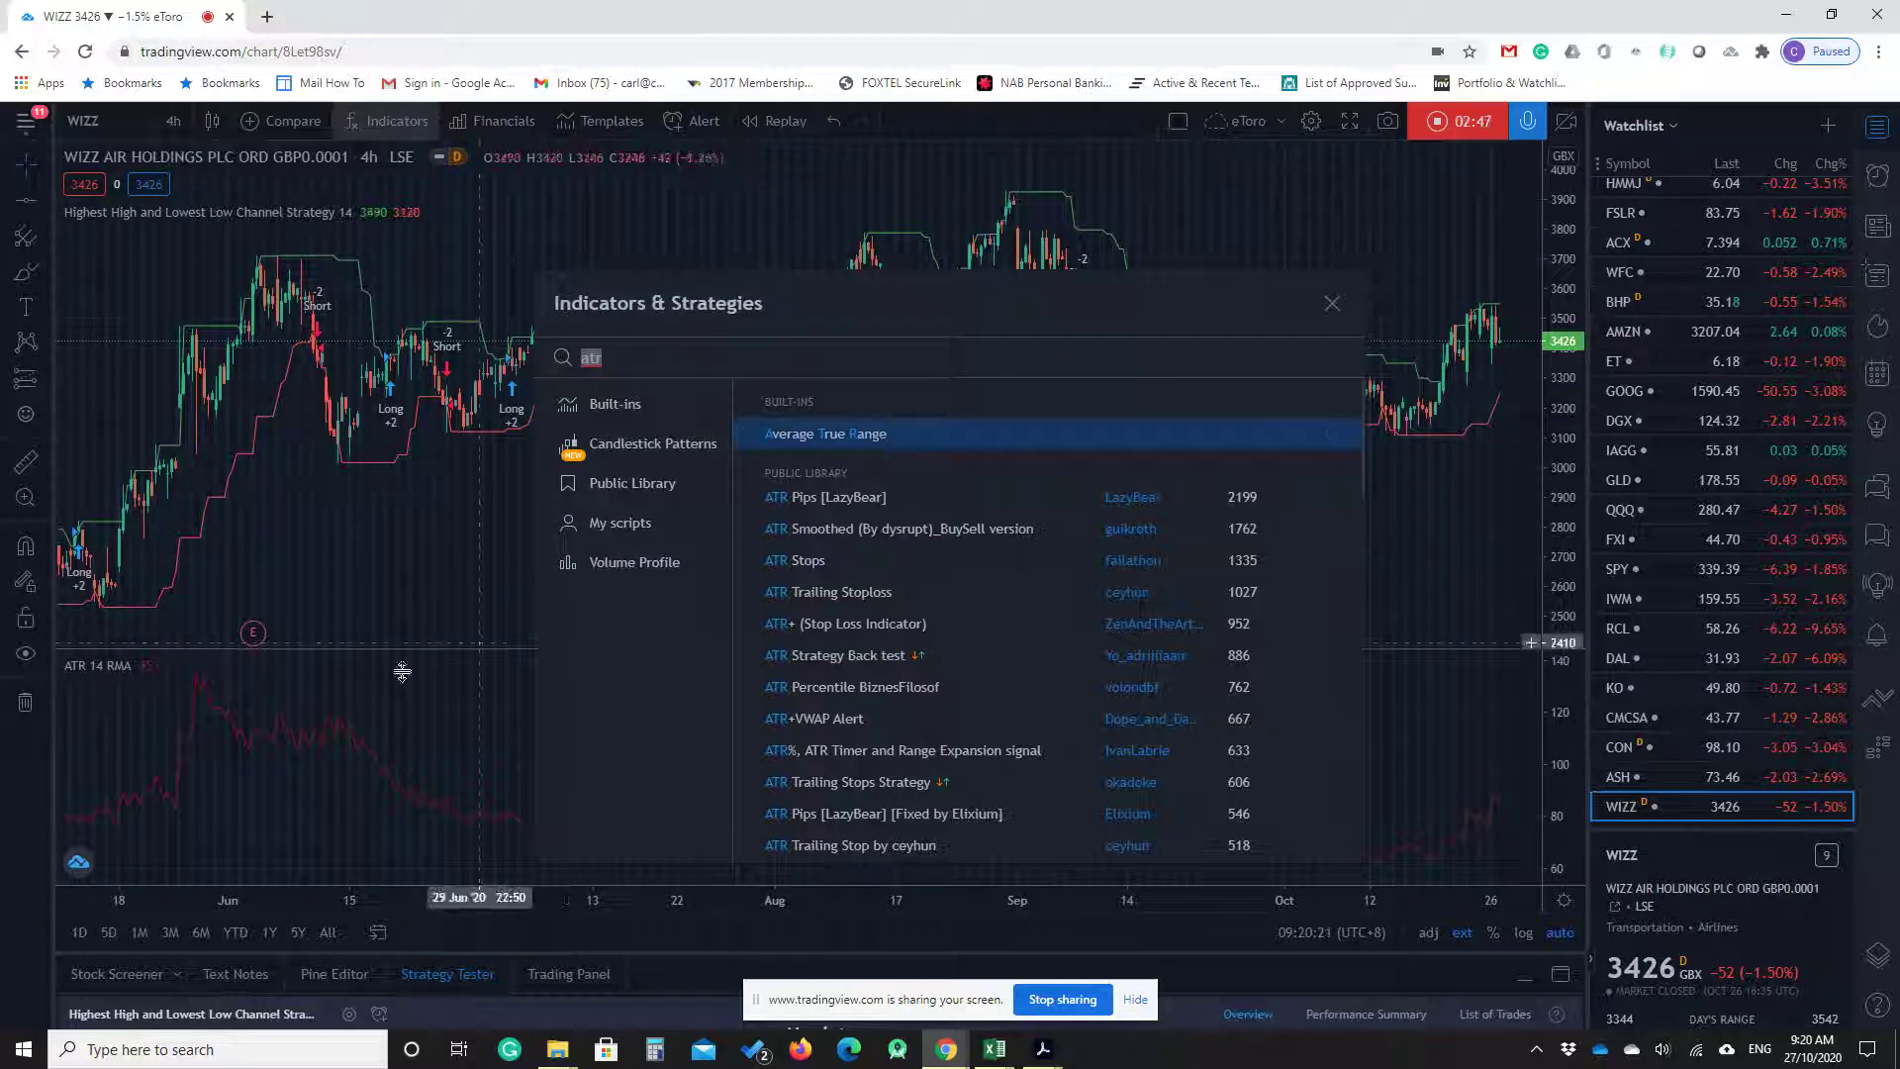
left_click(1331, 303)
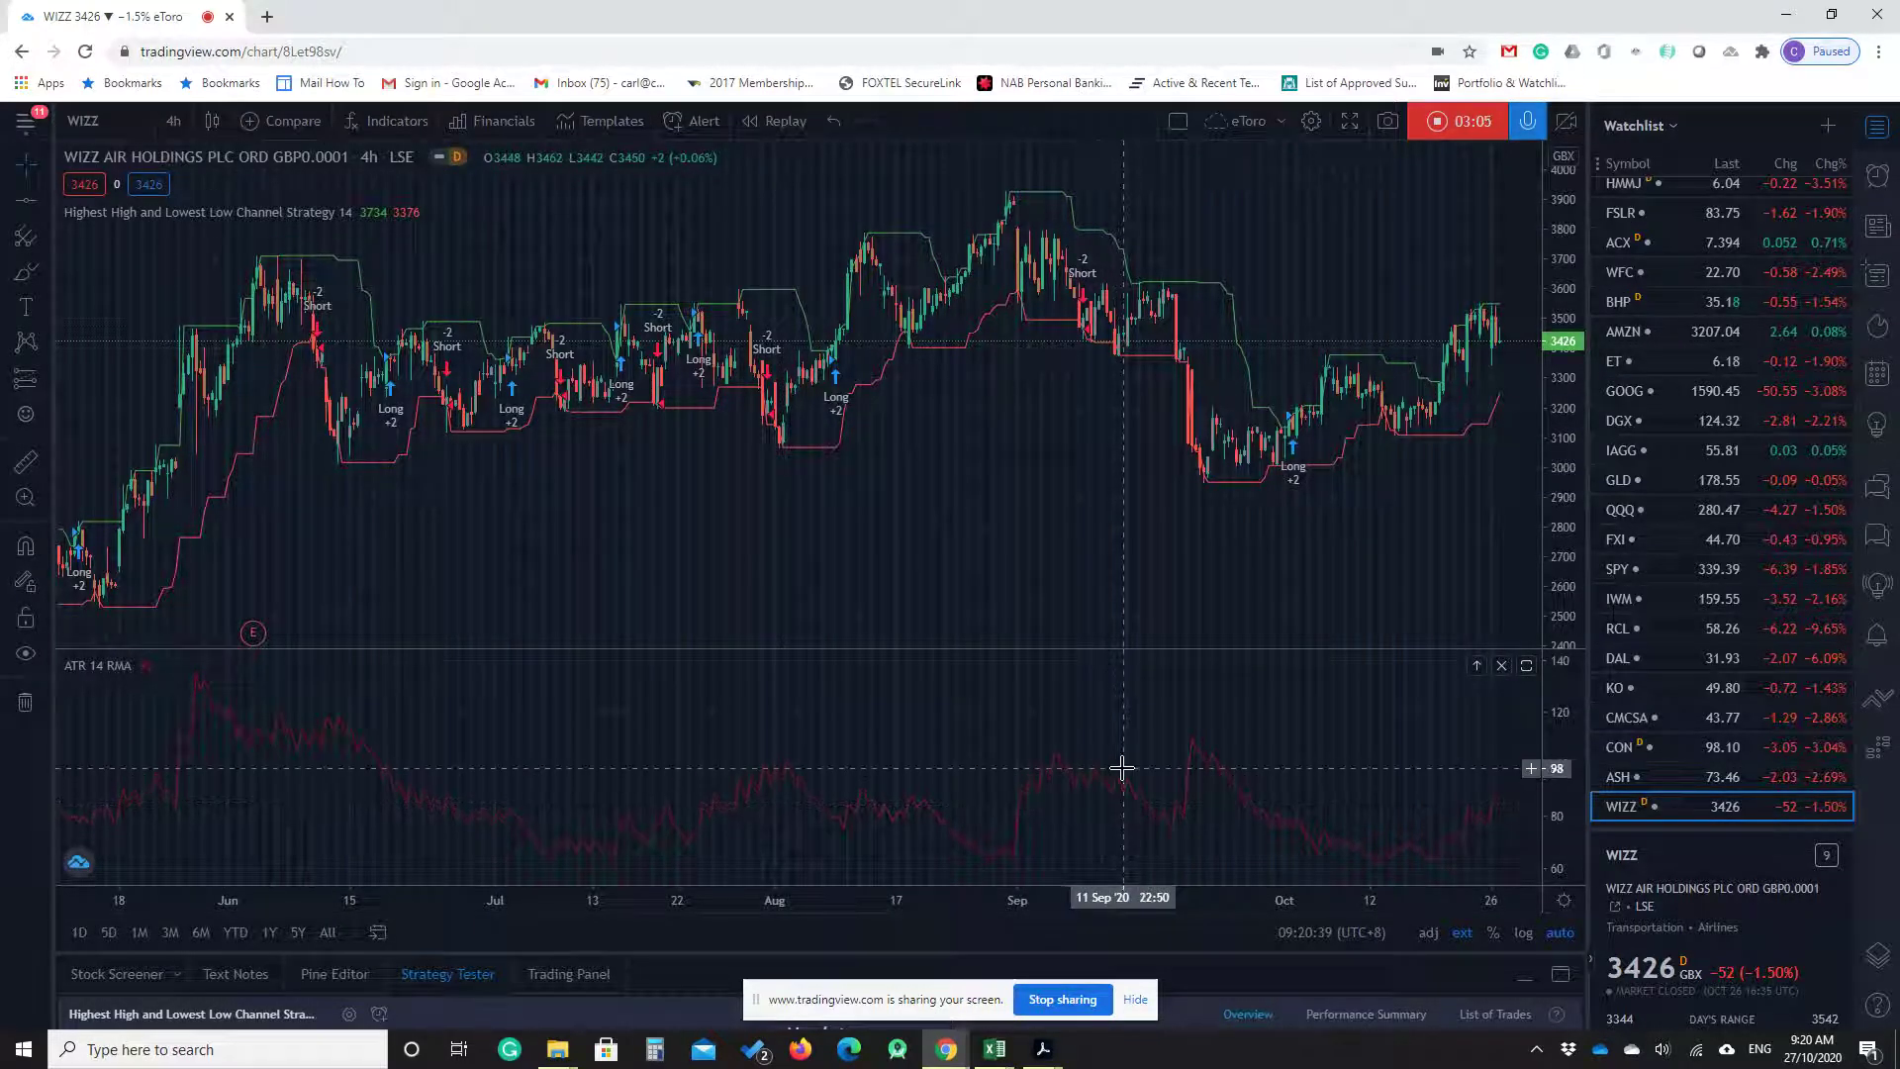
Step: Draw a horizontal threshold line at the 100 level in the ATR 14 pane
left_click(25, 203)
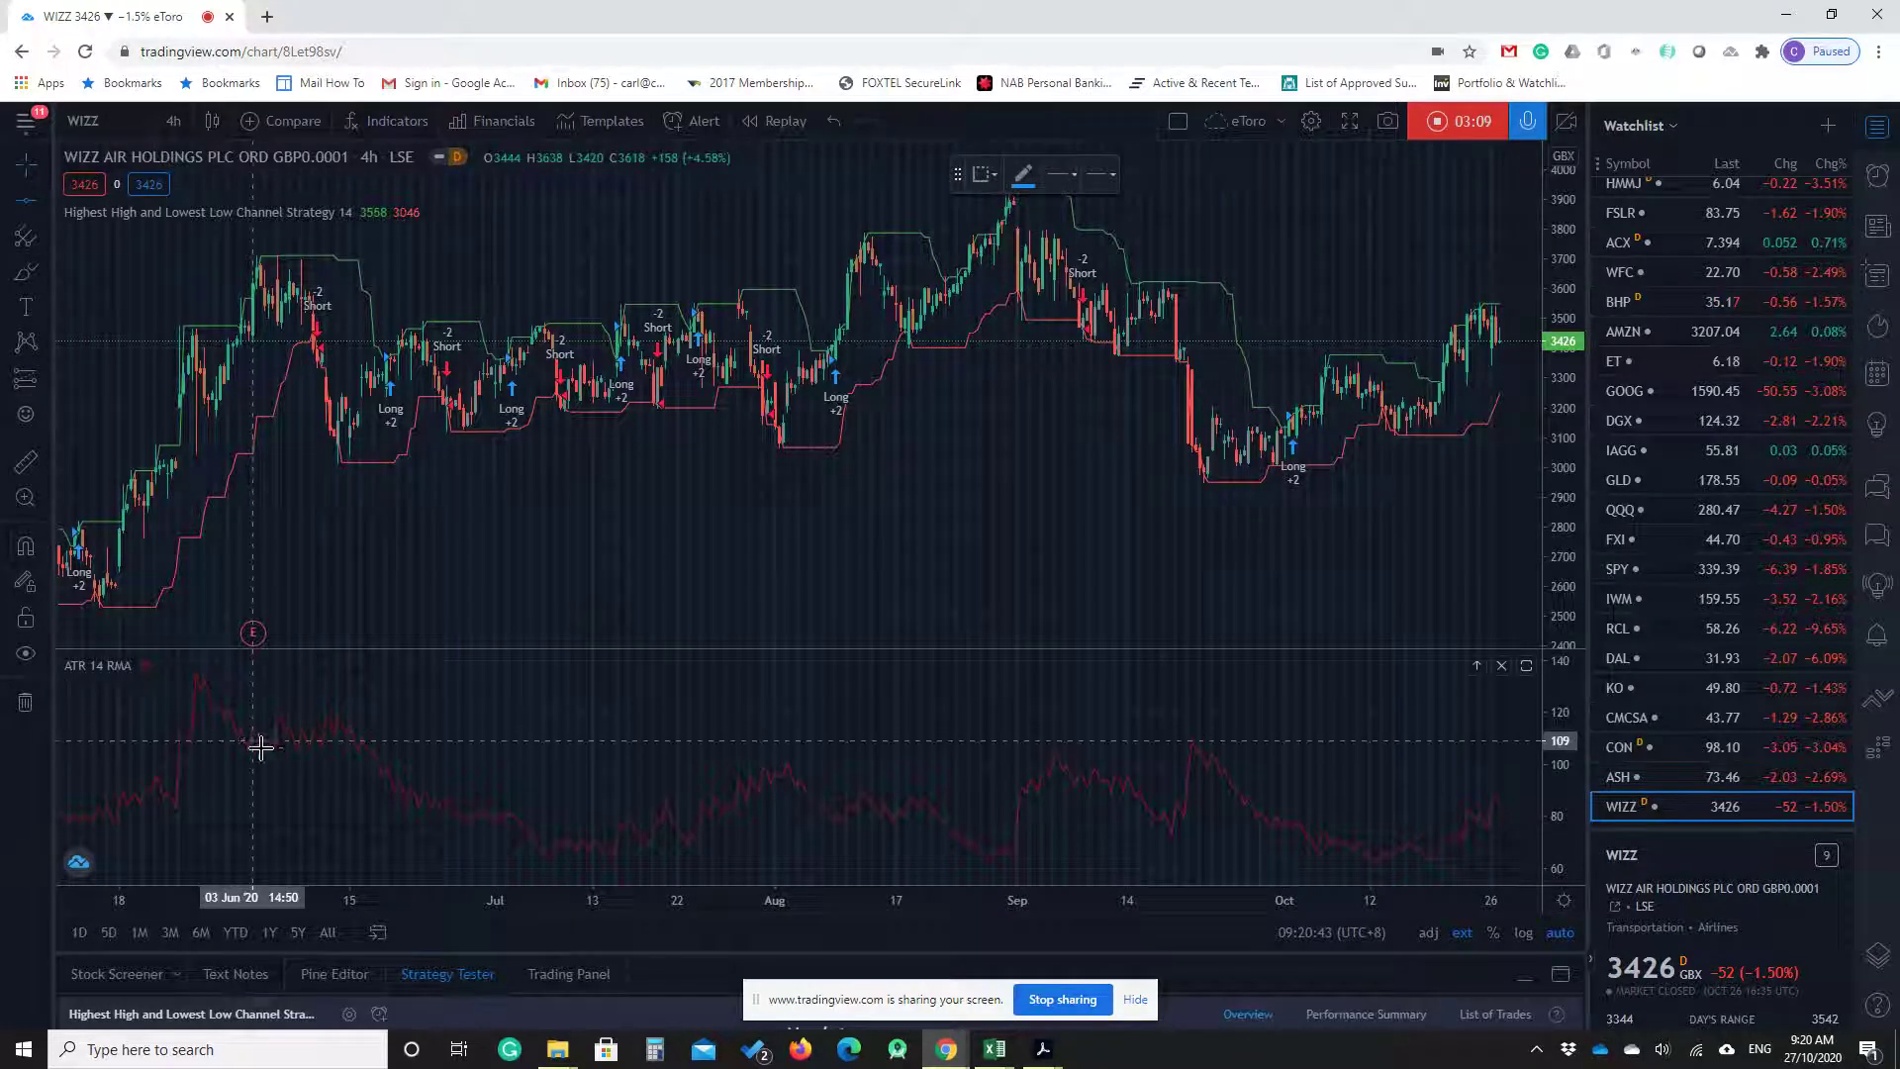
left_click(589, 764)
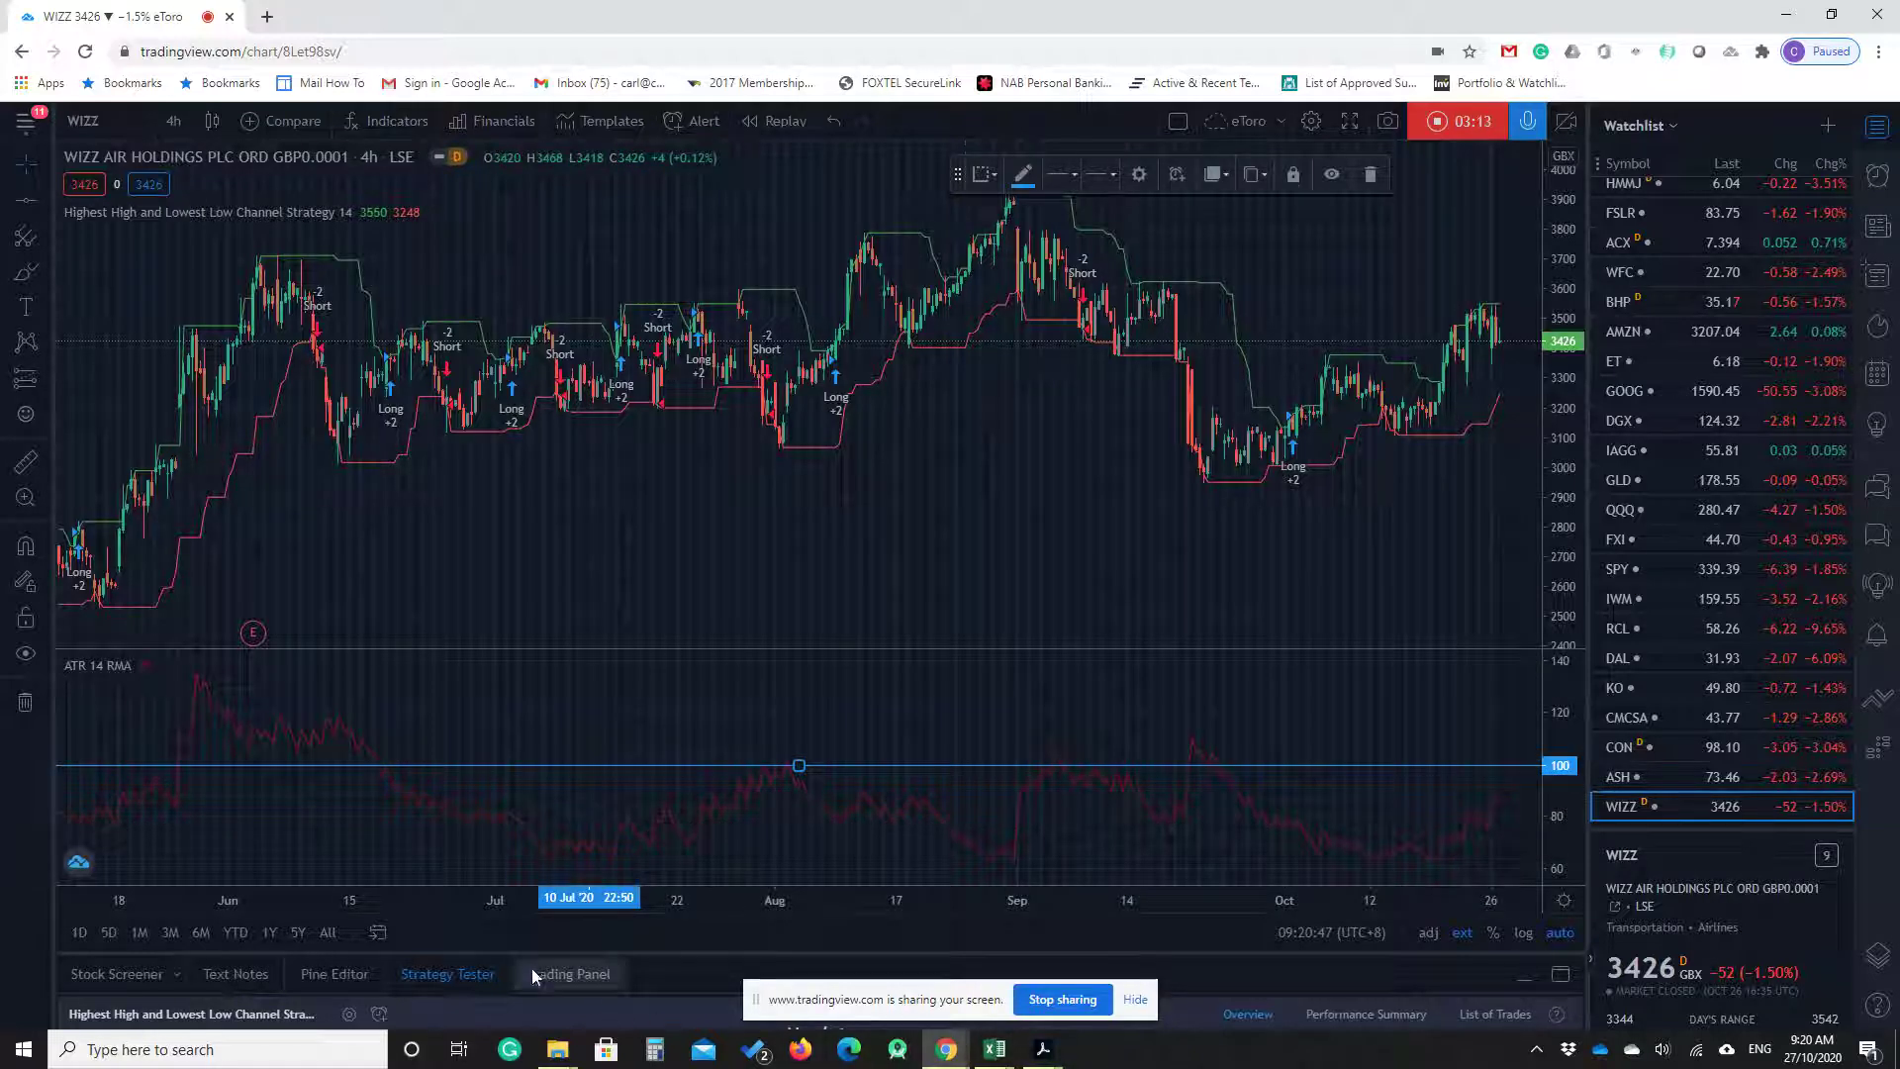
scroll(1098, 789, "down", 1)
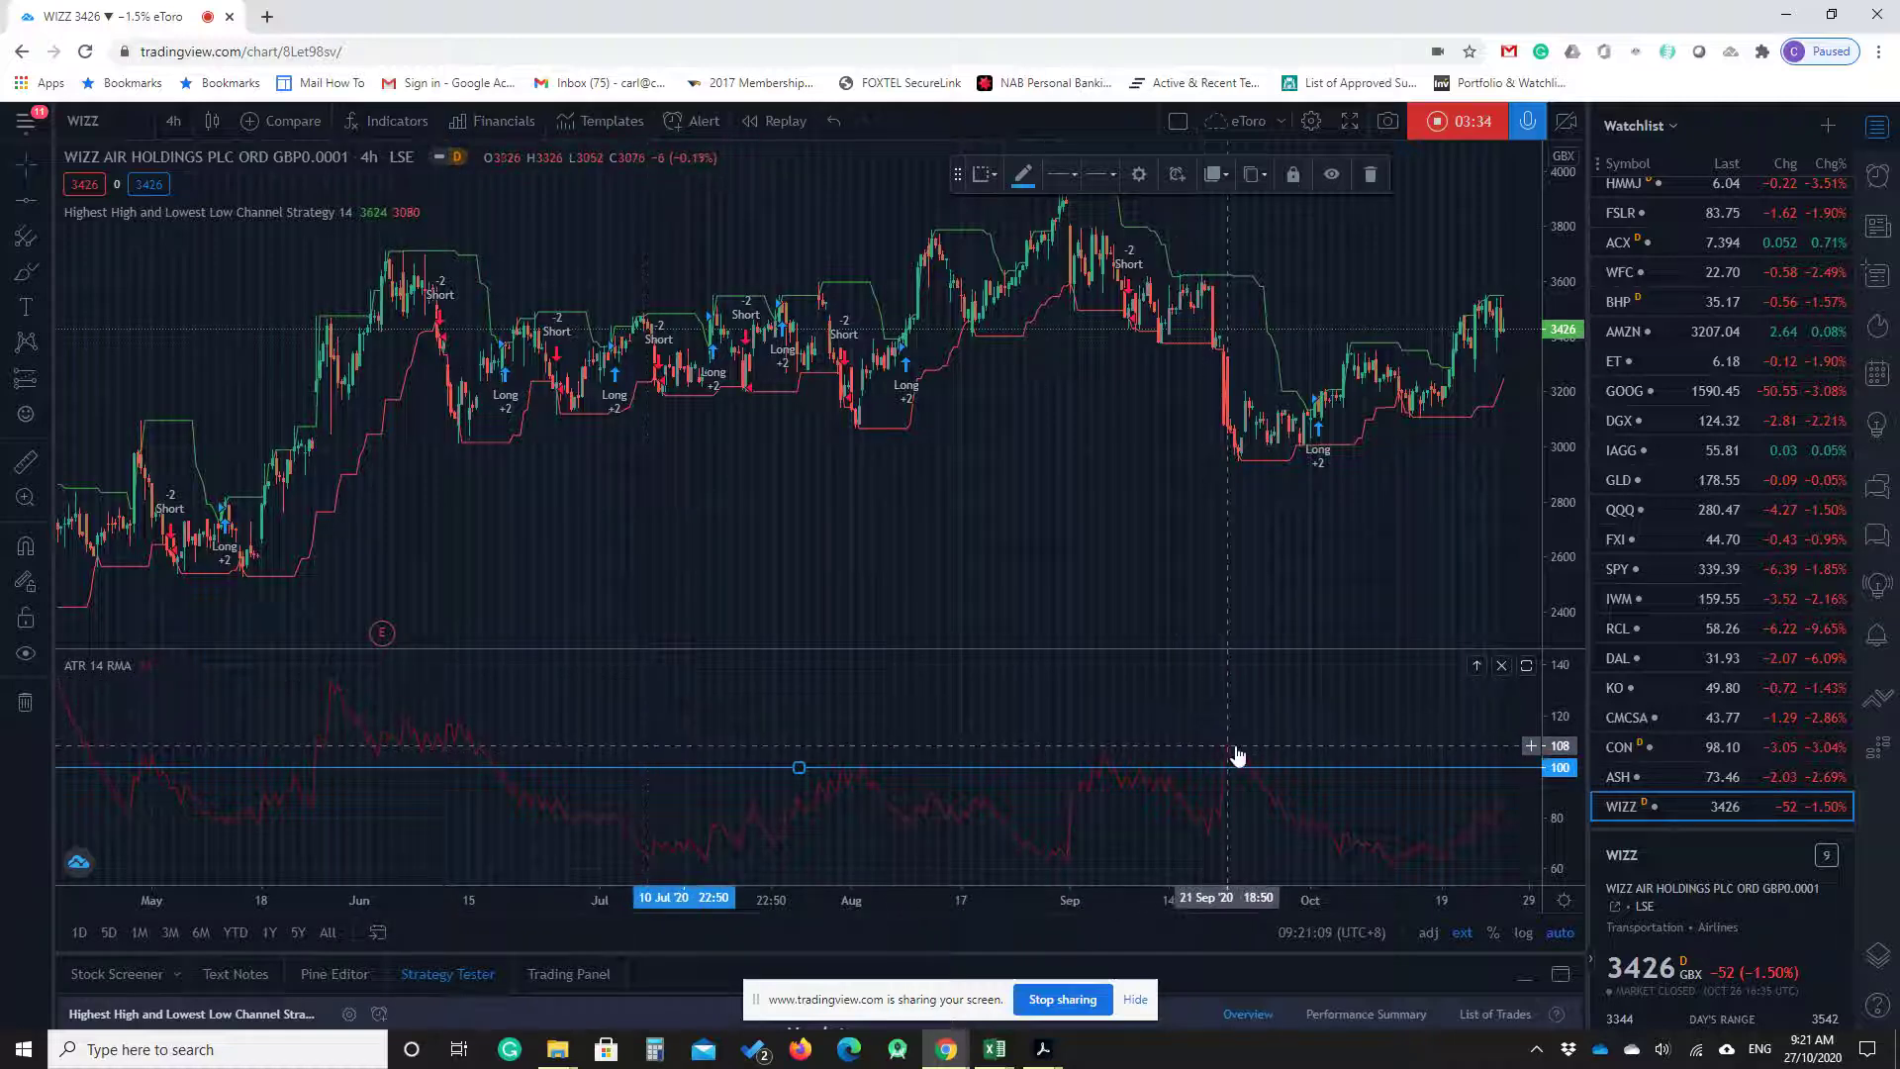
Step: Zoom and pan the WIZZ 4h chart to show the June through October bars
scroll(1187, 742, "down", 2)
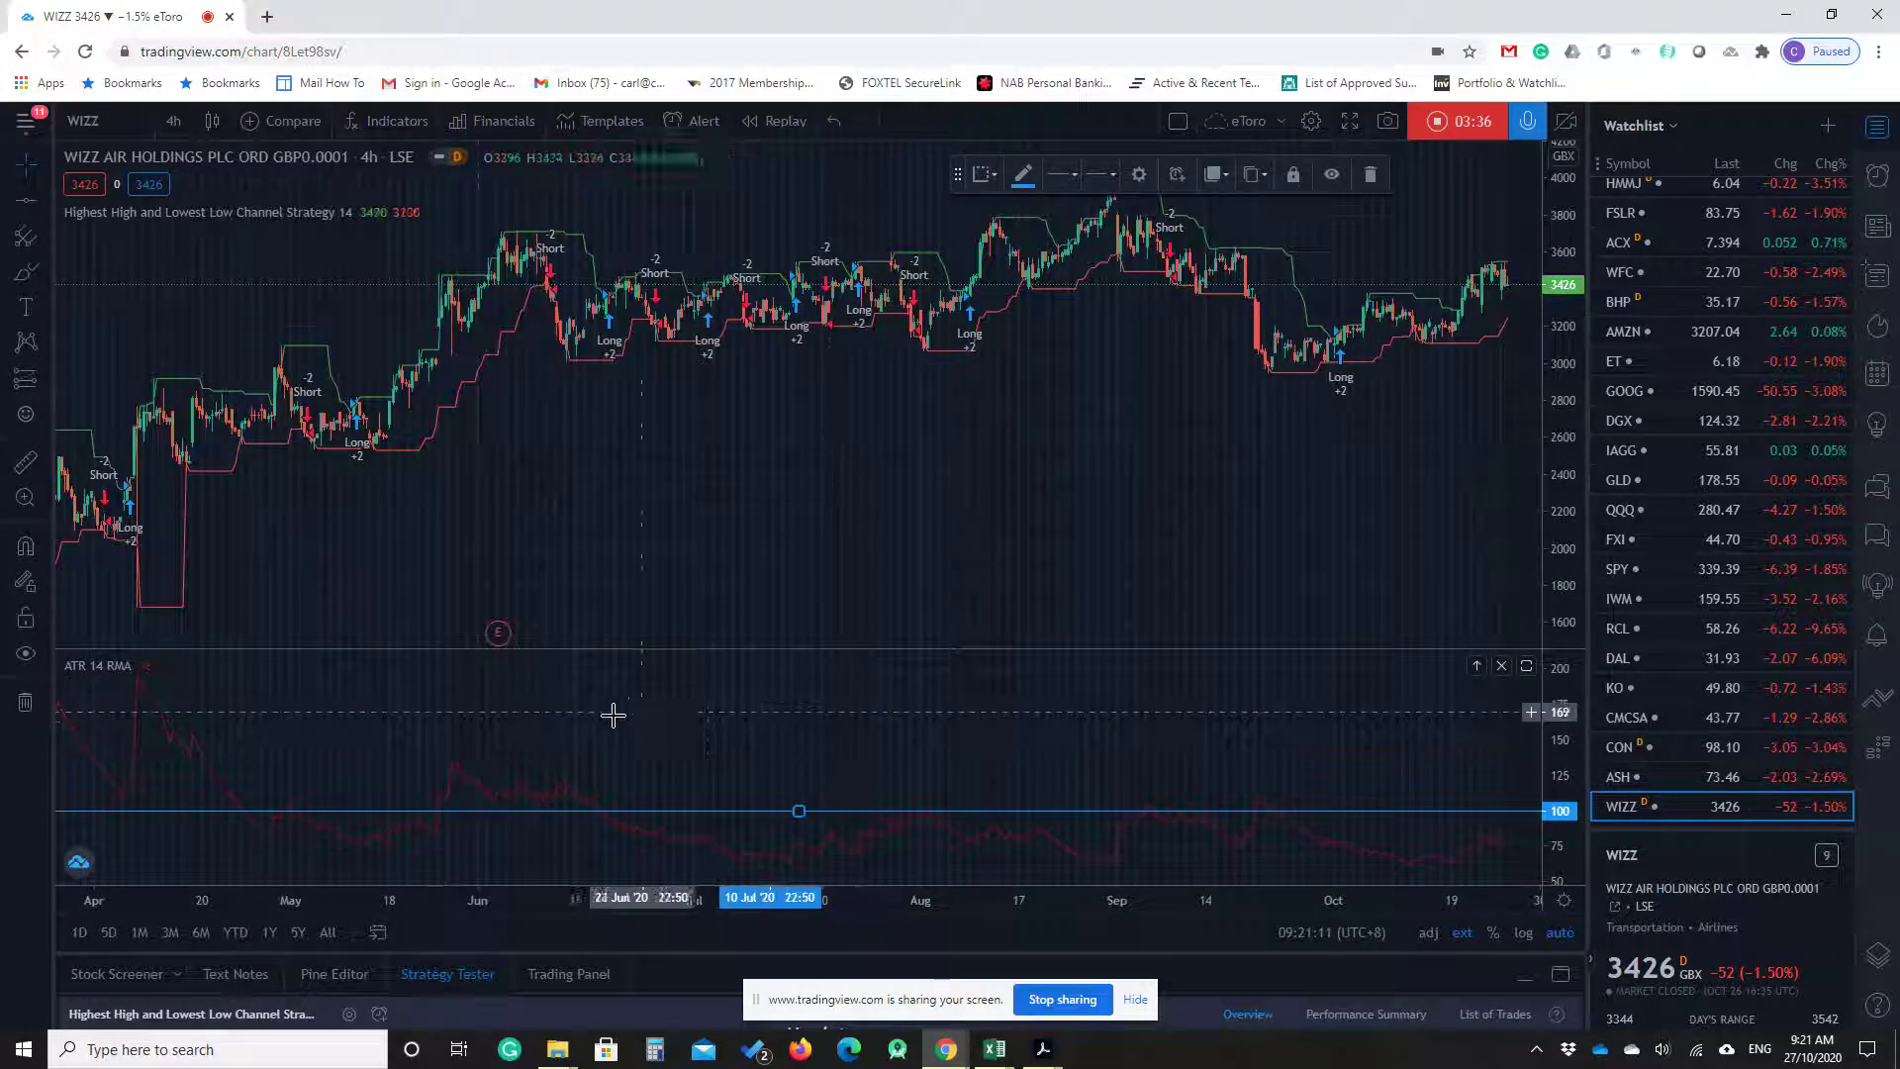
left_click_drag(428, 543, 1145, 495)
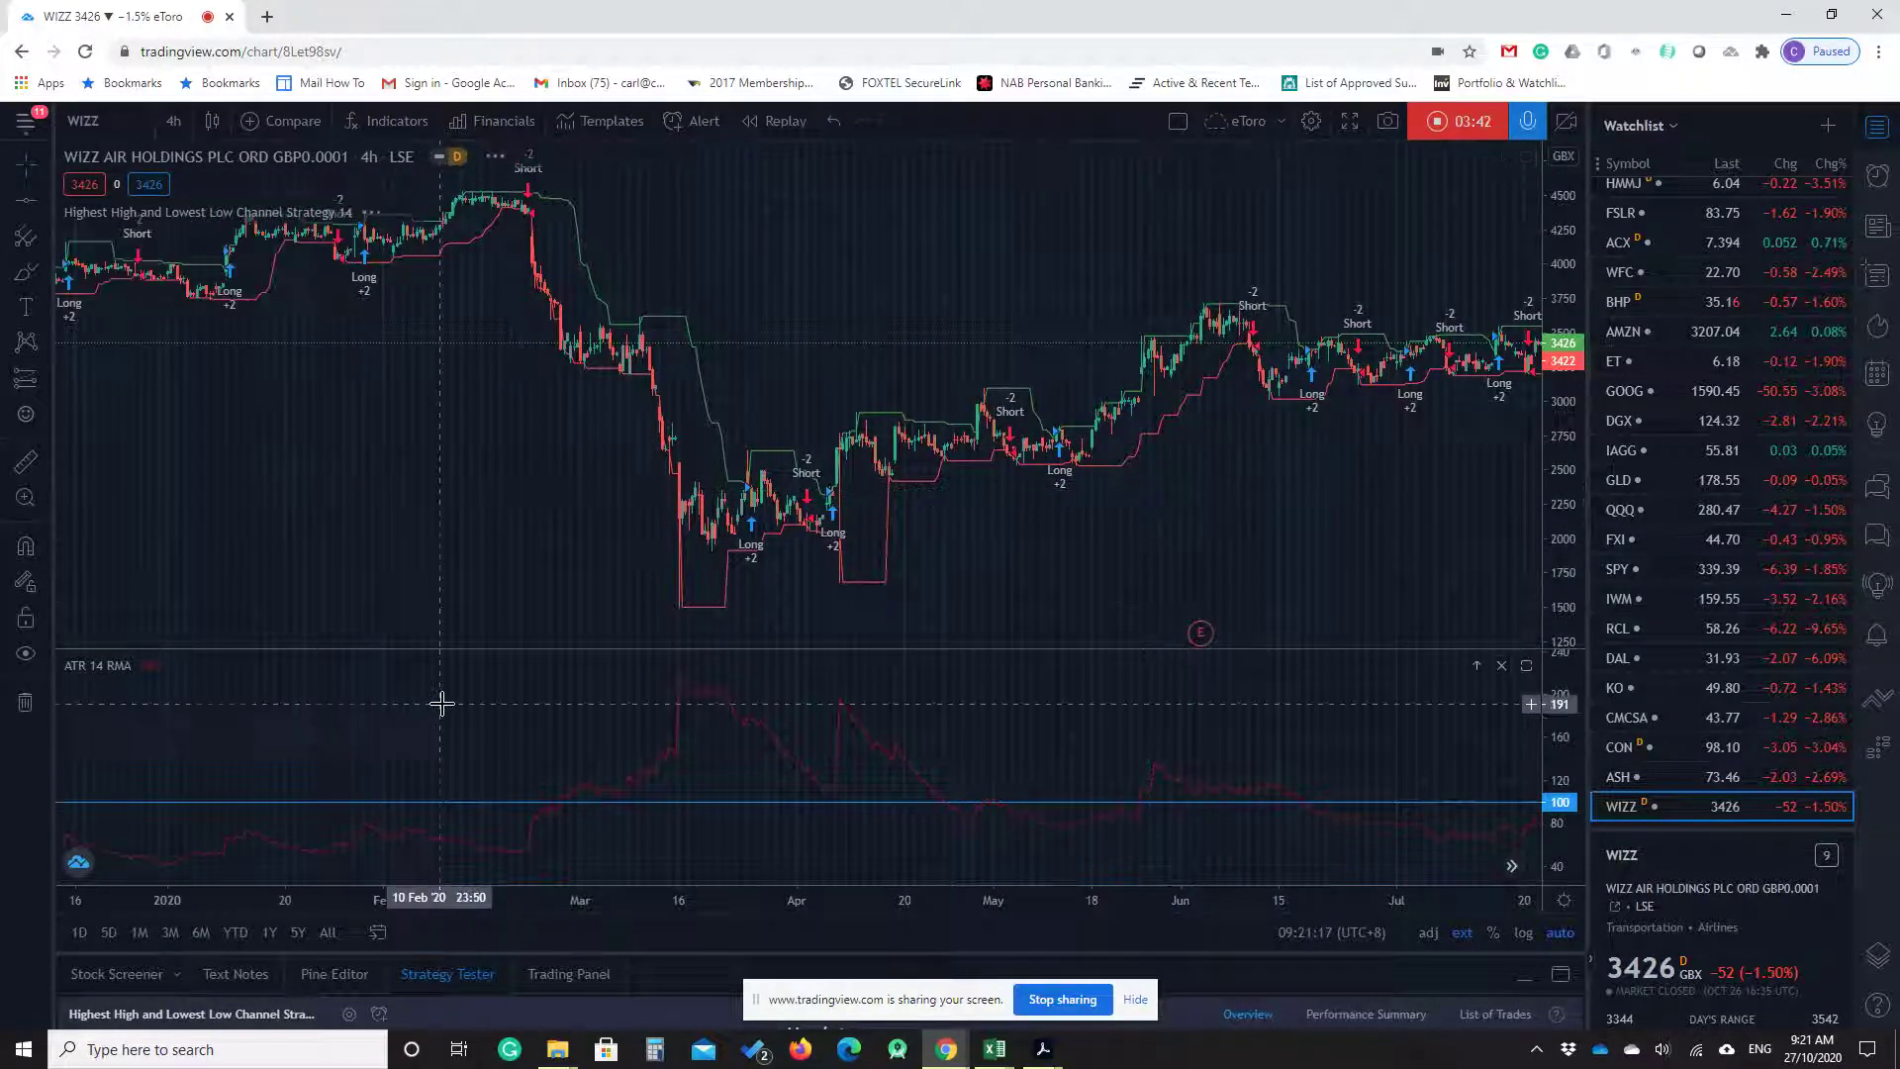
scroll(449, 711, "down", 1)
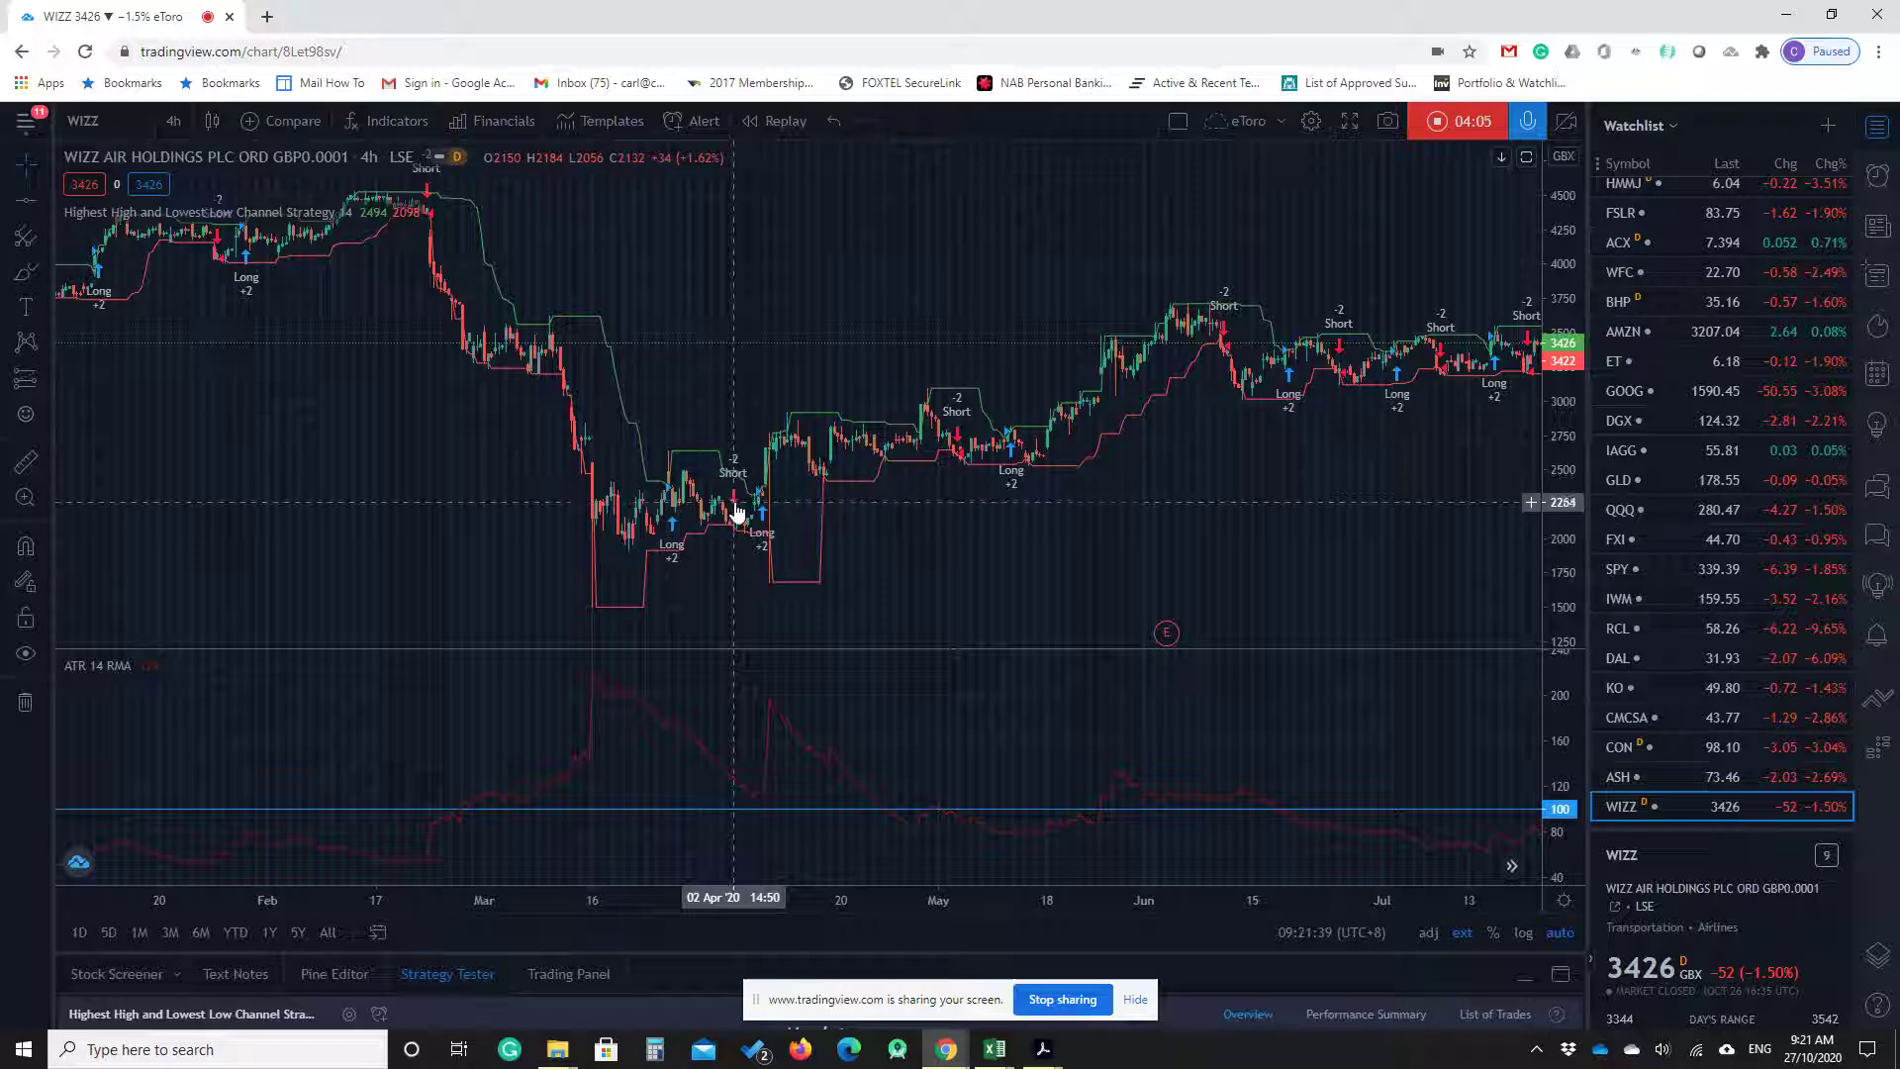
scroll(781, 551, "up", 1)
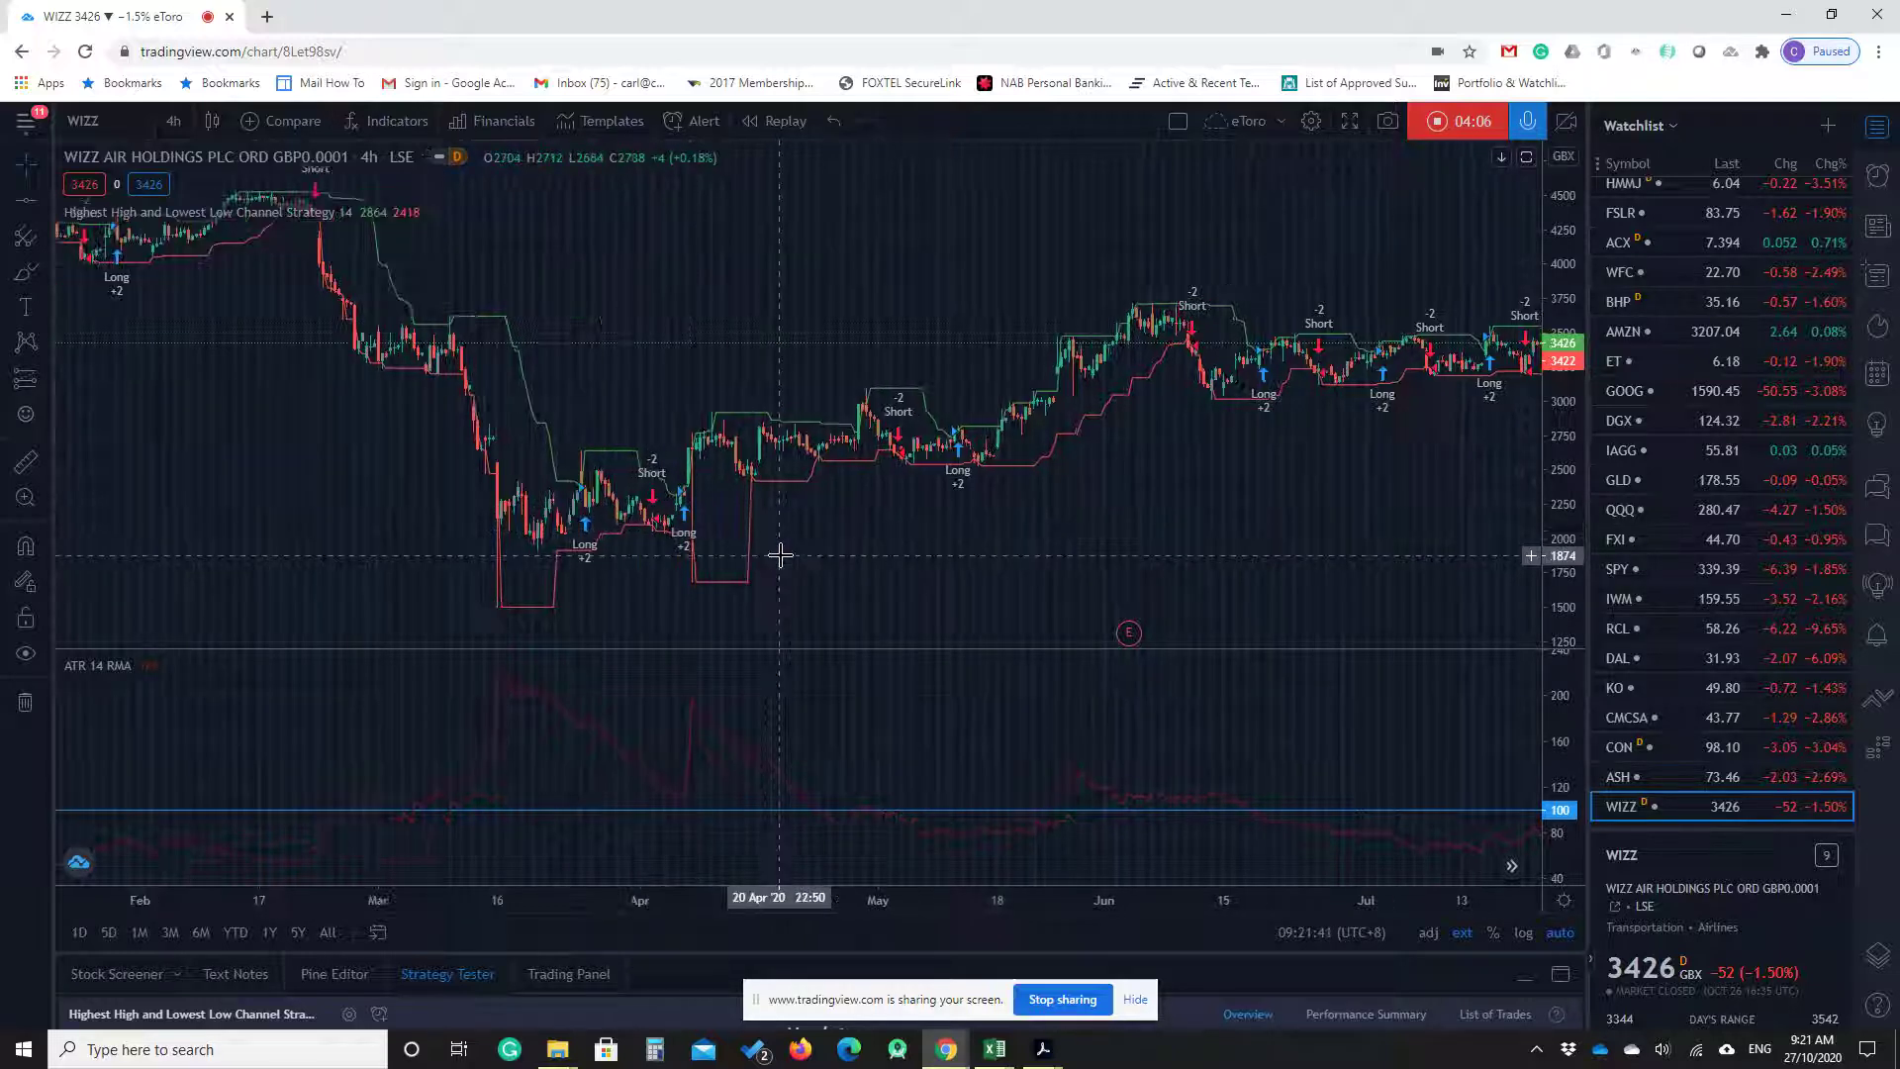
scroll(779, 555, "up", 1)
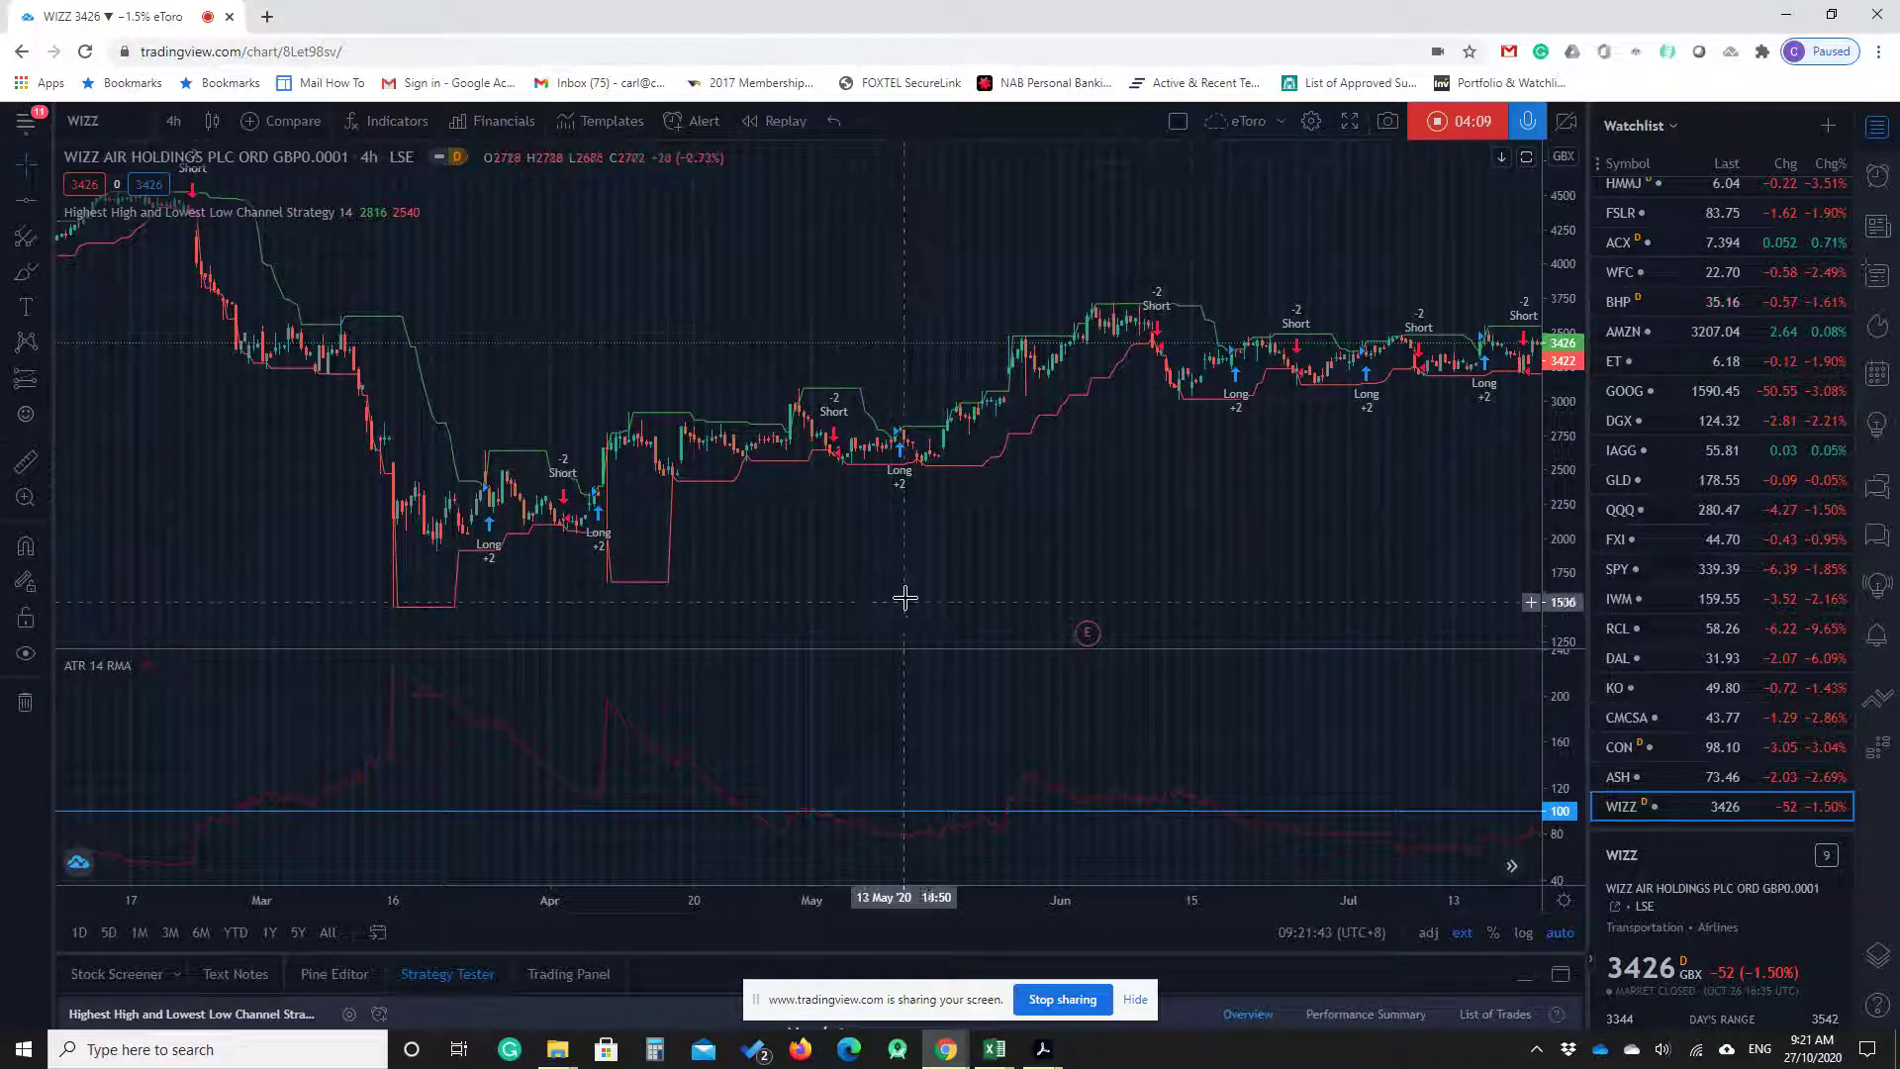
mouse_move(933, 836)
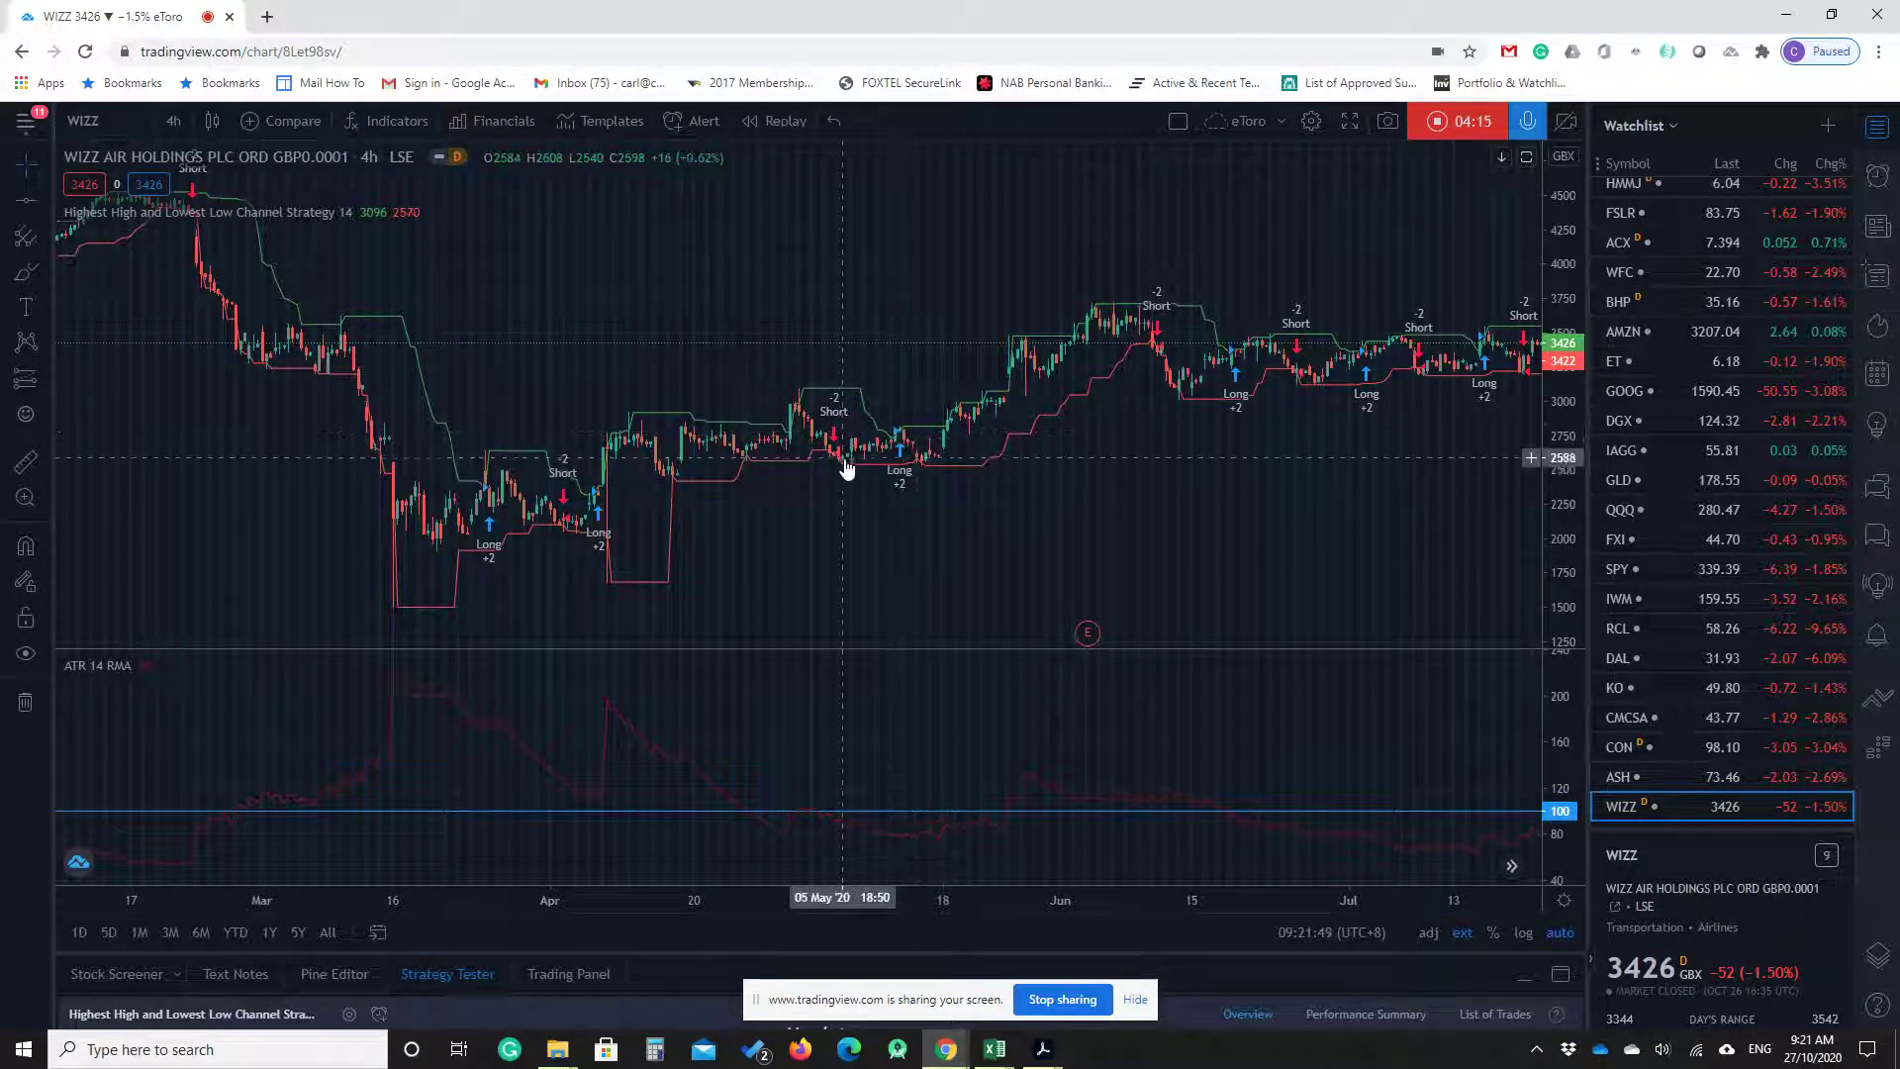
left_click_drag(1221, 518, 509, 503)
left_click_drag(1094, 501, 941, 492)
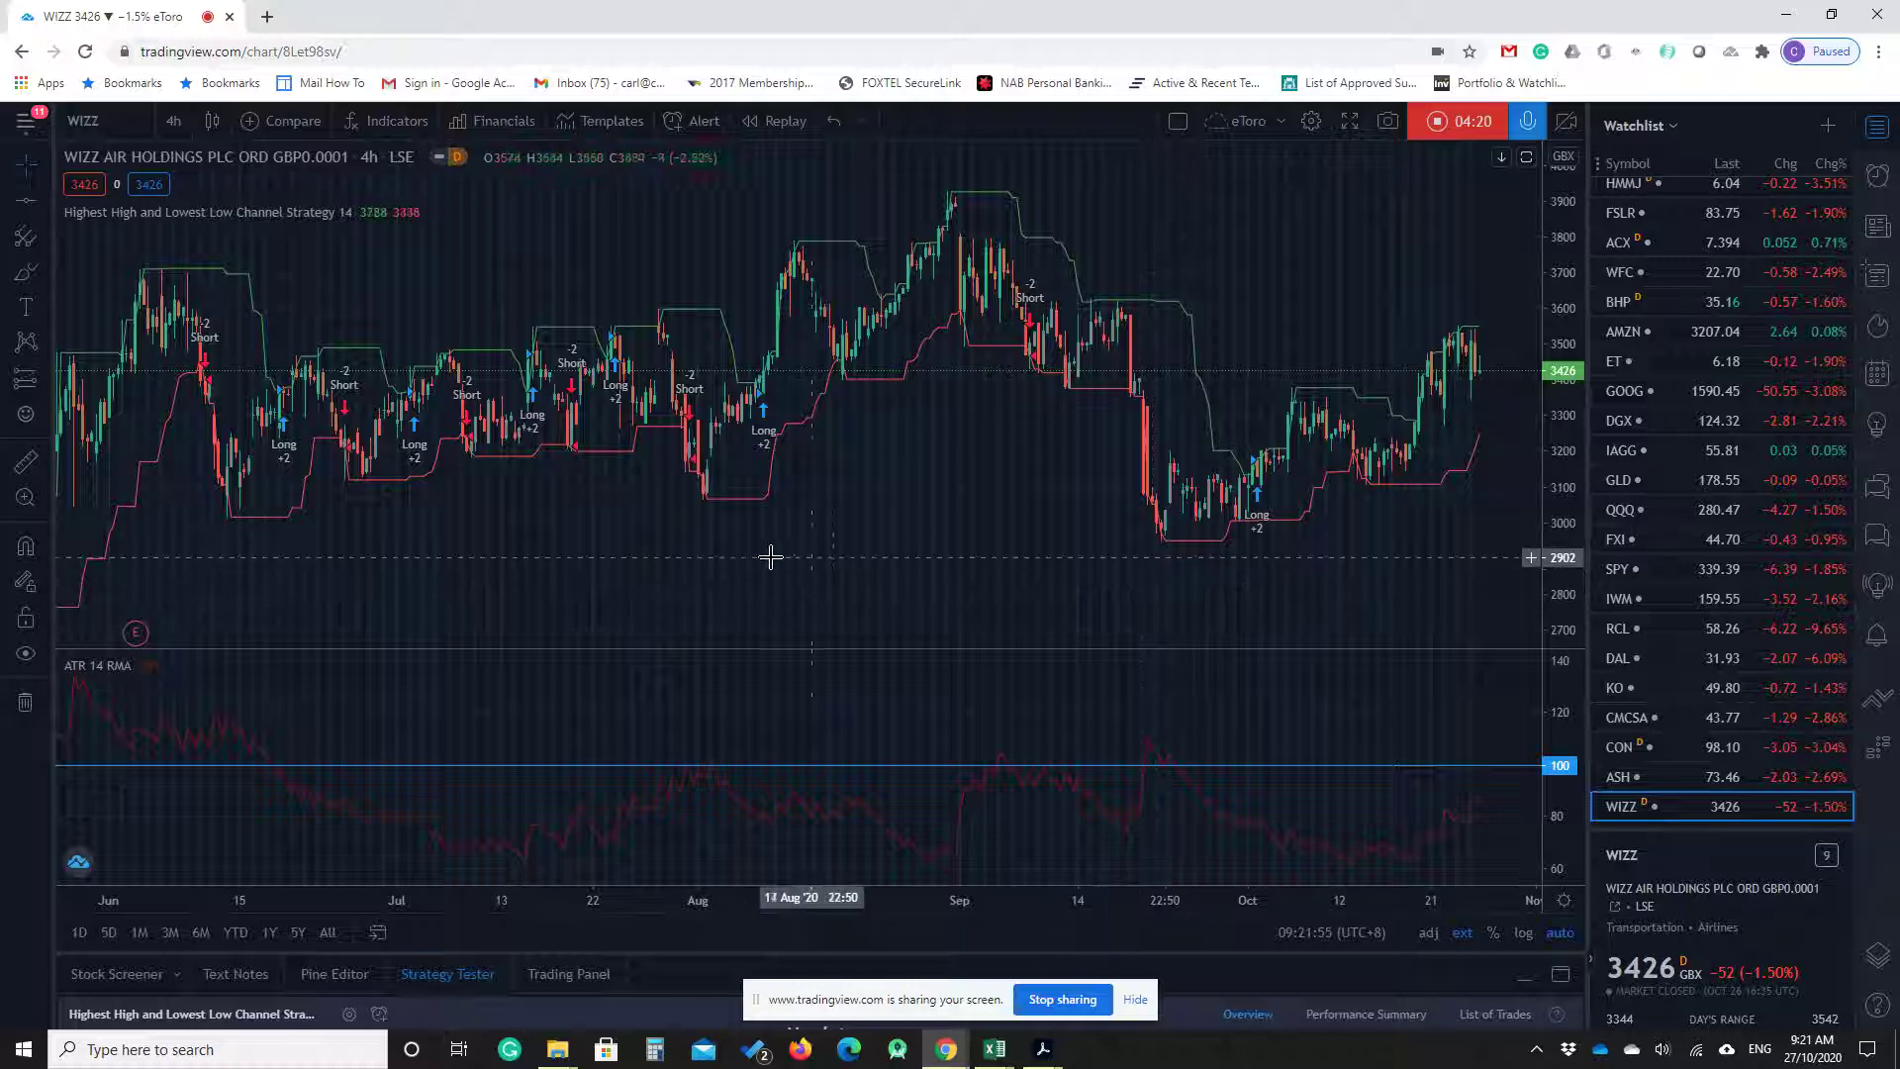
mouse_move(841, 559)
left_mouse_down()
mouse_move(703, 551)
mouse_move(852, 543)
left_mouse_up()
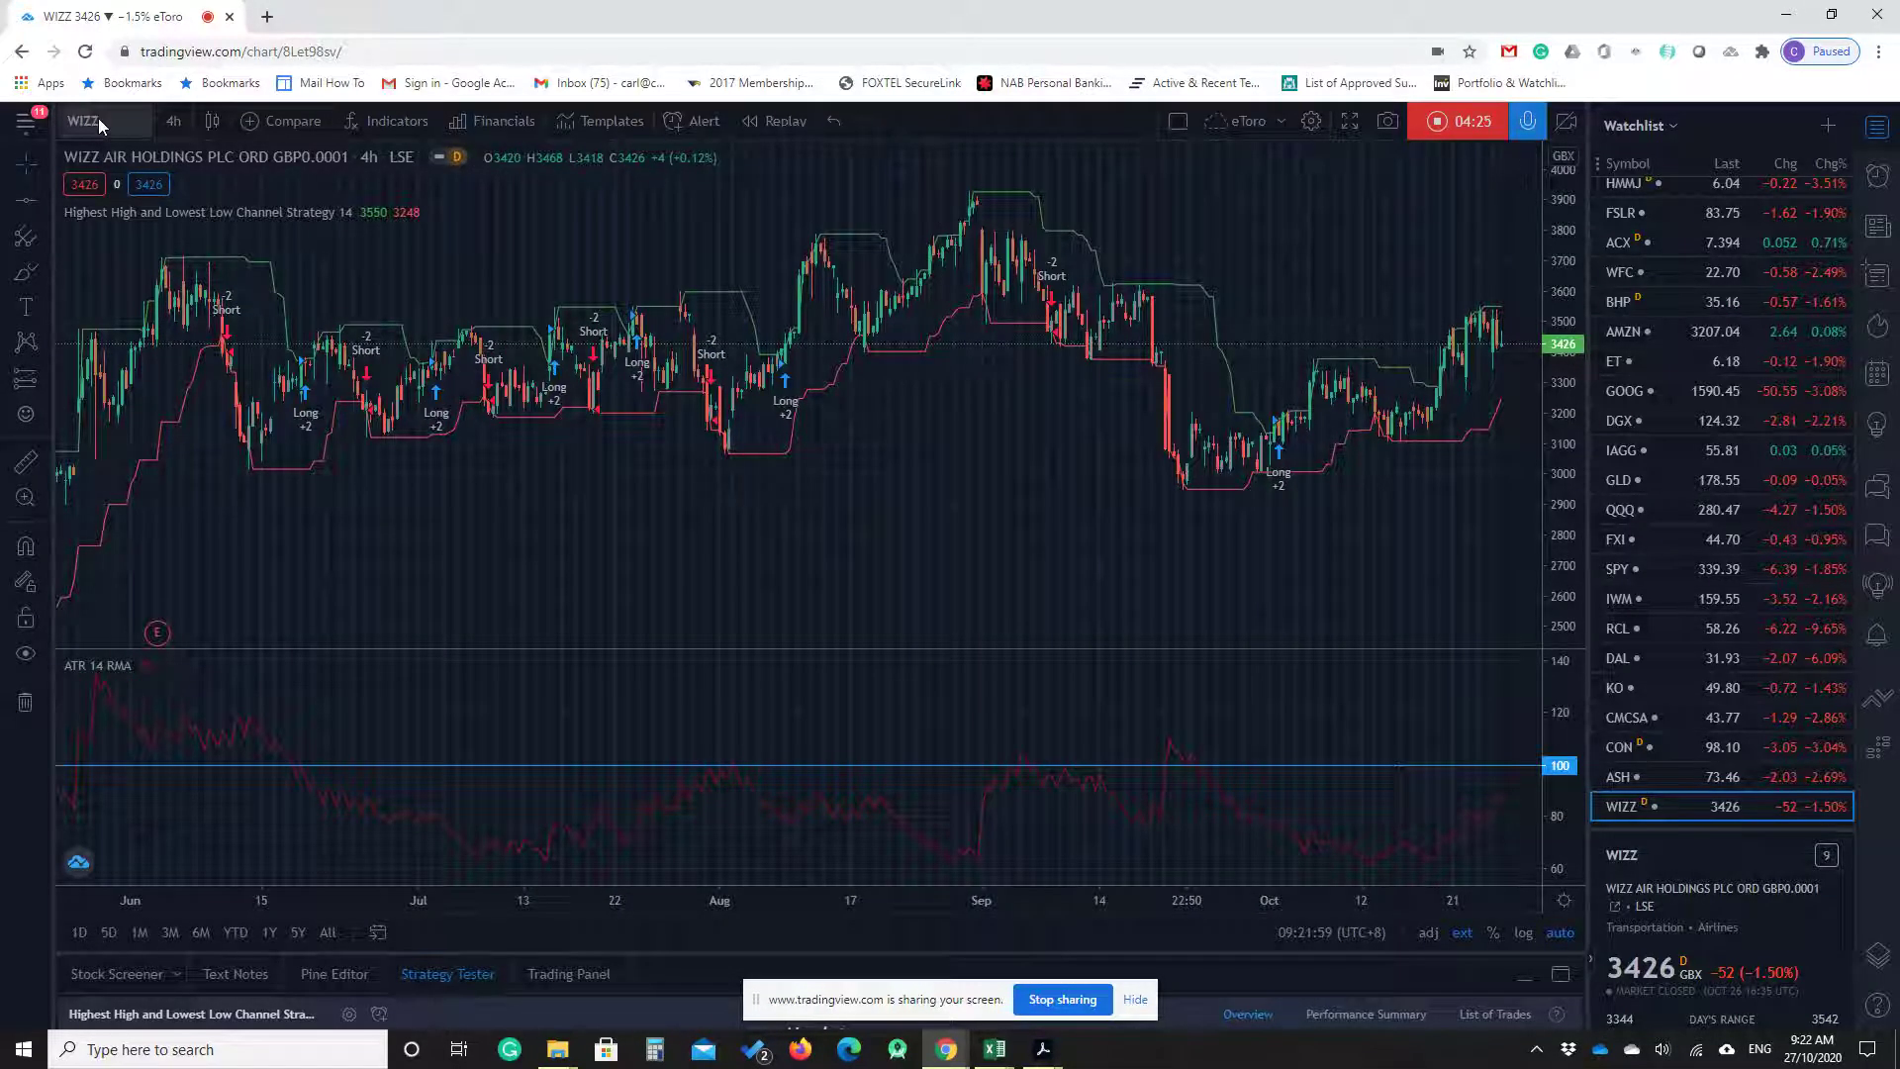
Step: Open the EURUSD pair from the top of the watchlist
scroll(1737, 515, "up", 5)
scroll(1739, 543, "up", 10)
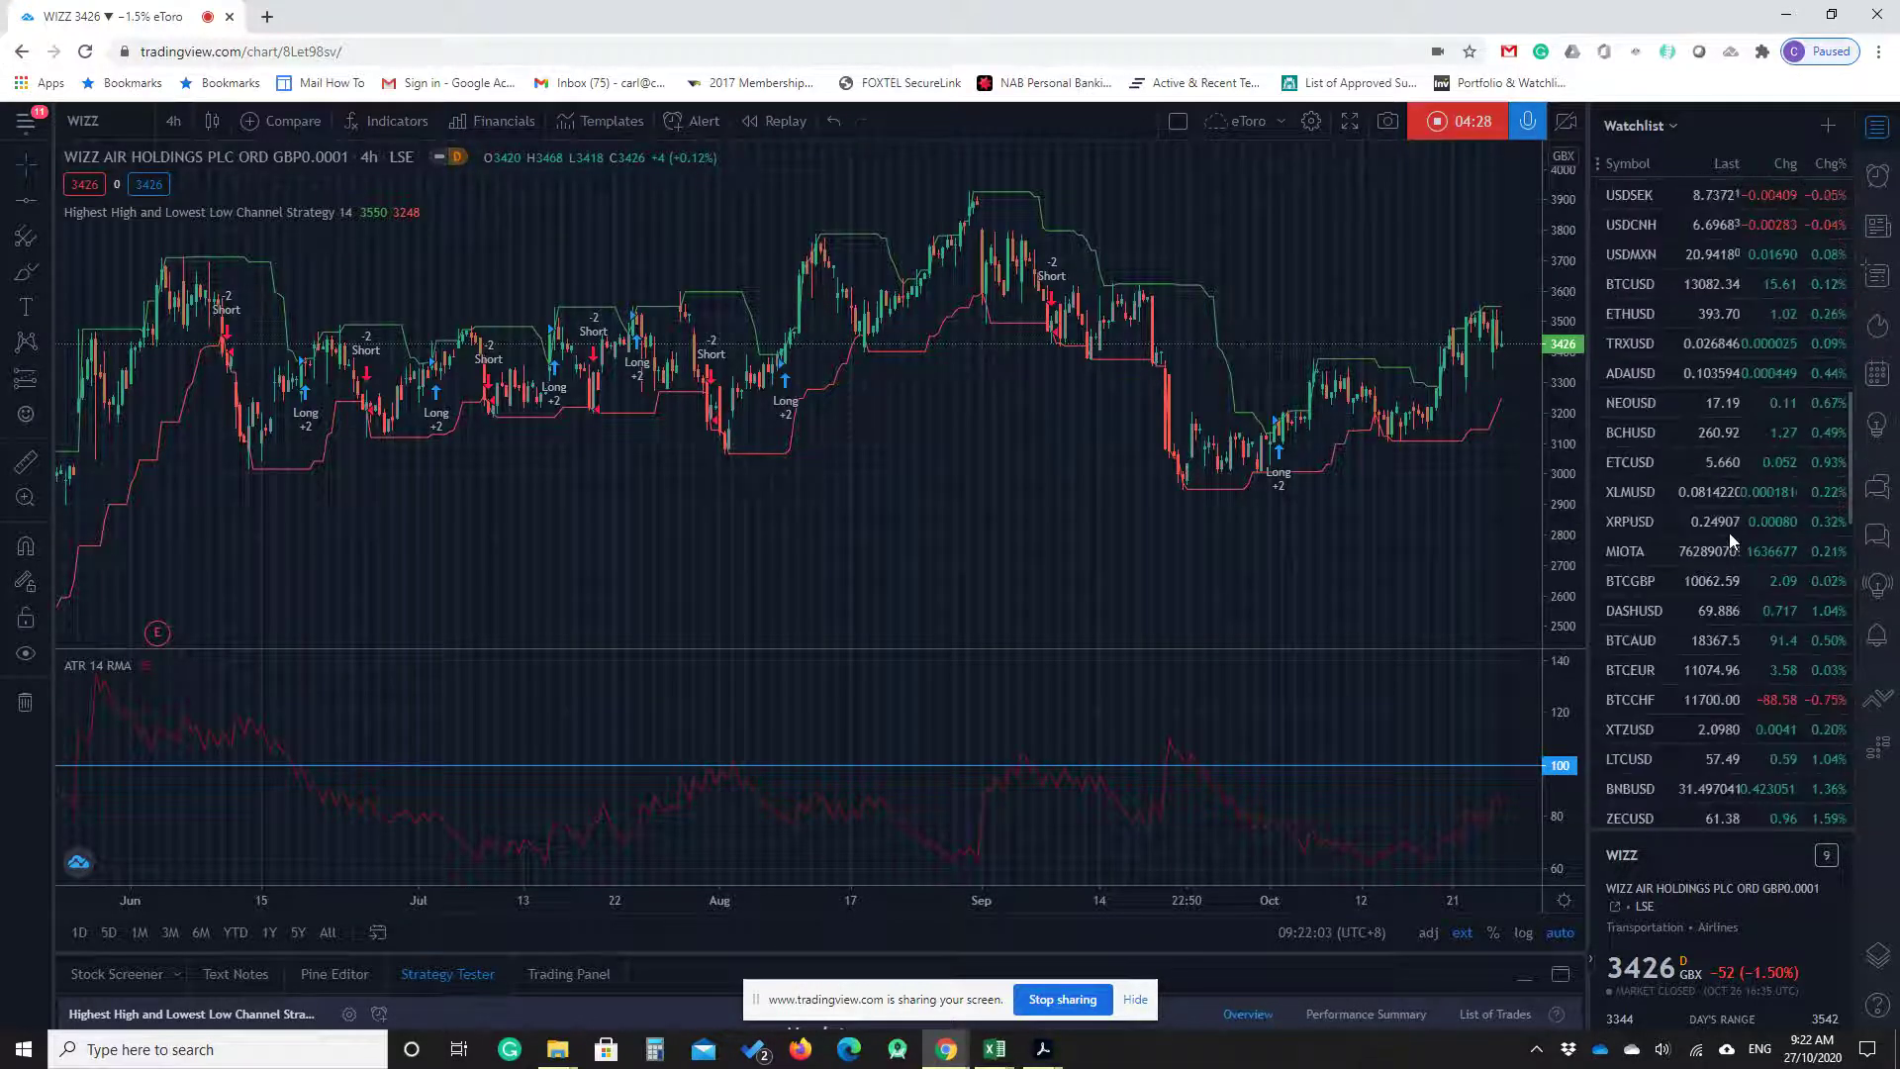
scroll(1730, 532, "up", 5)
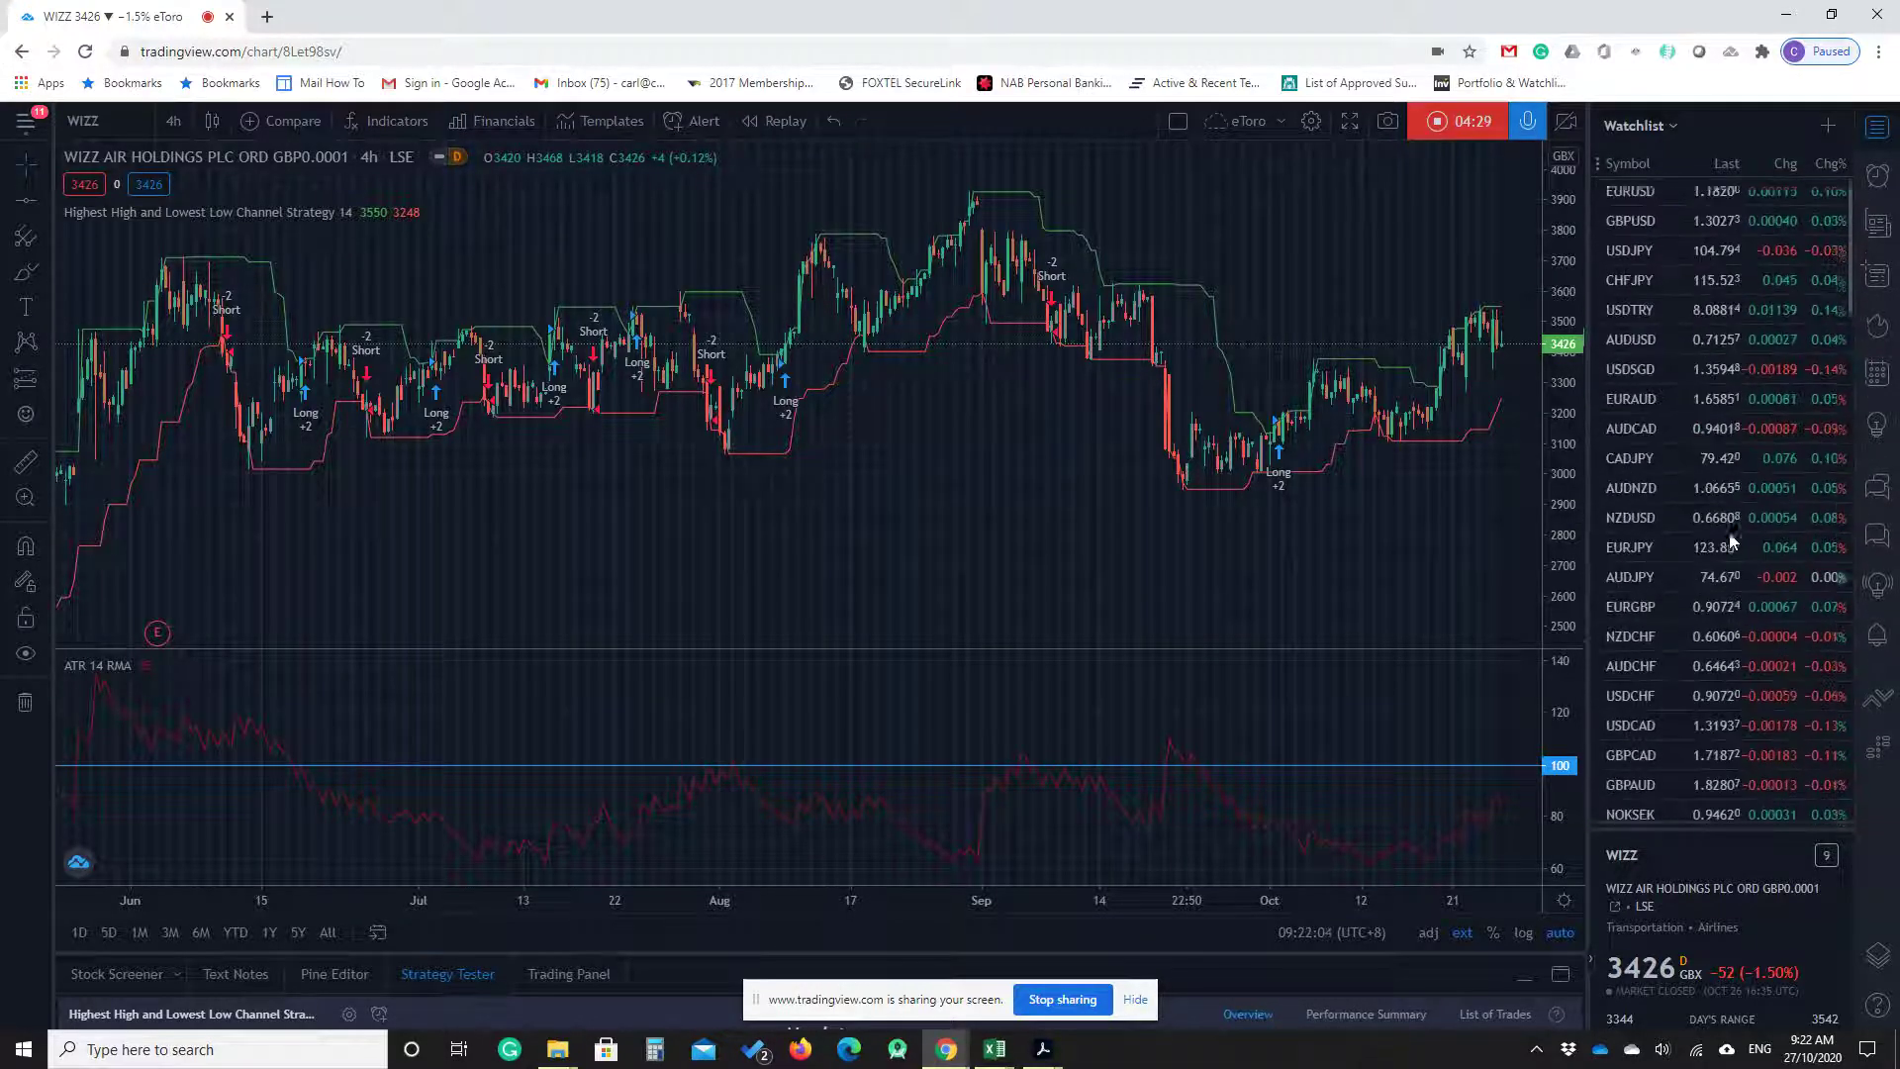
left_click(1678, 200)
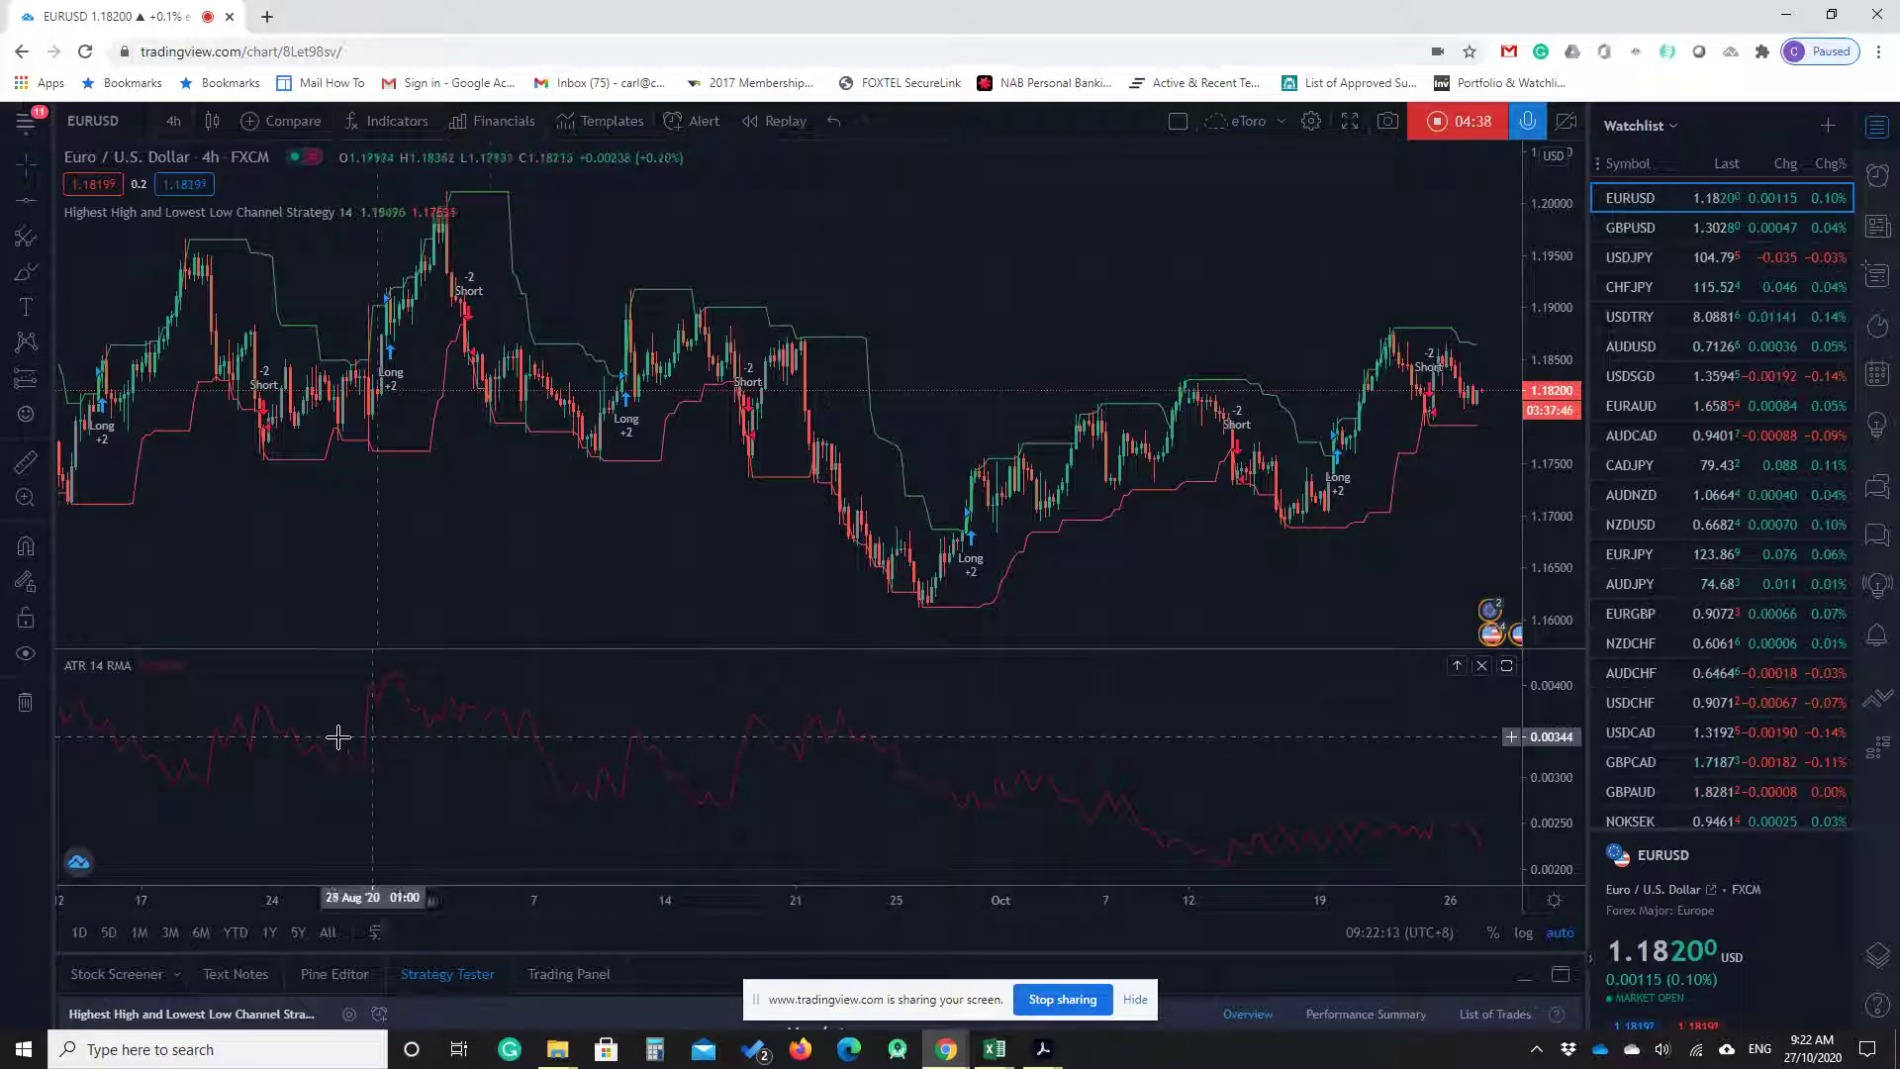
Step: Zoom out the EURUSD 4h time axis to span May through late October
scroll(471, 742, "down", 5)
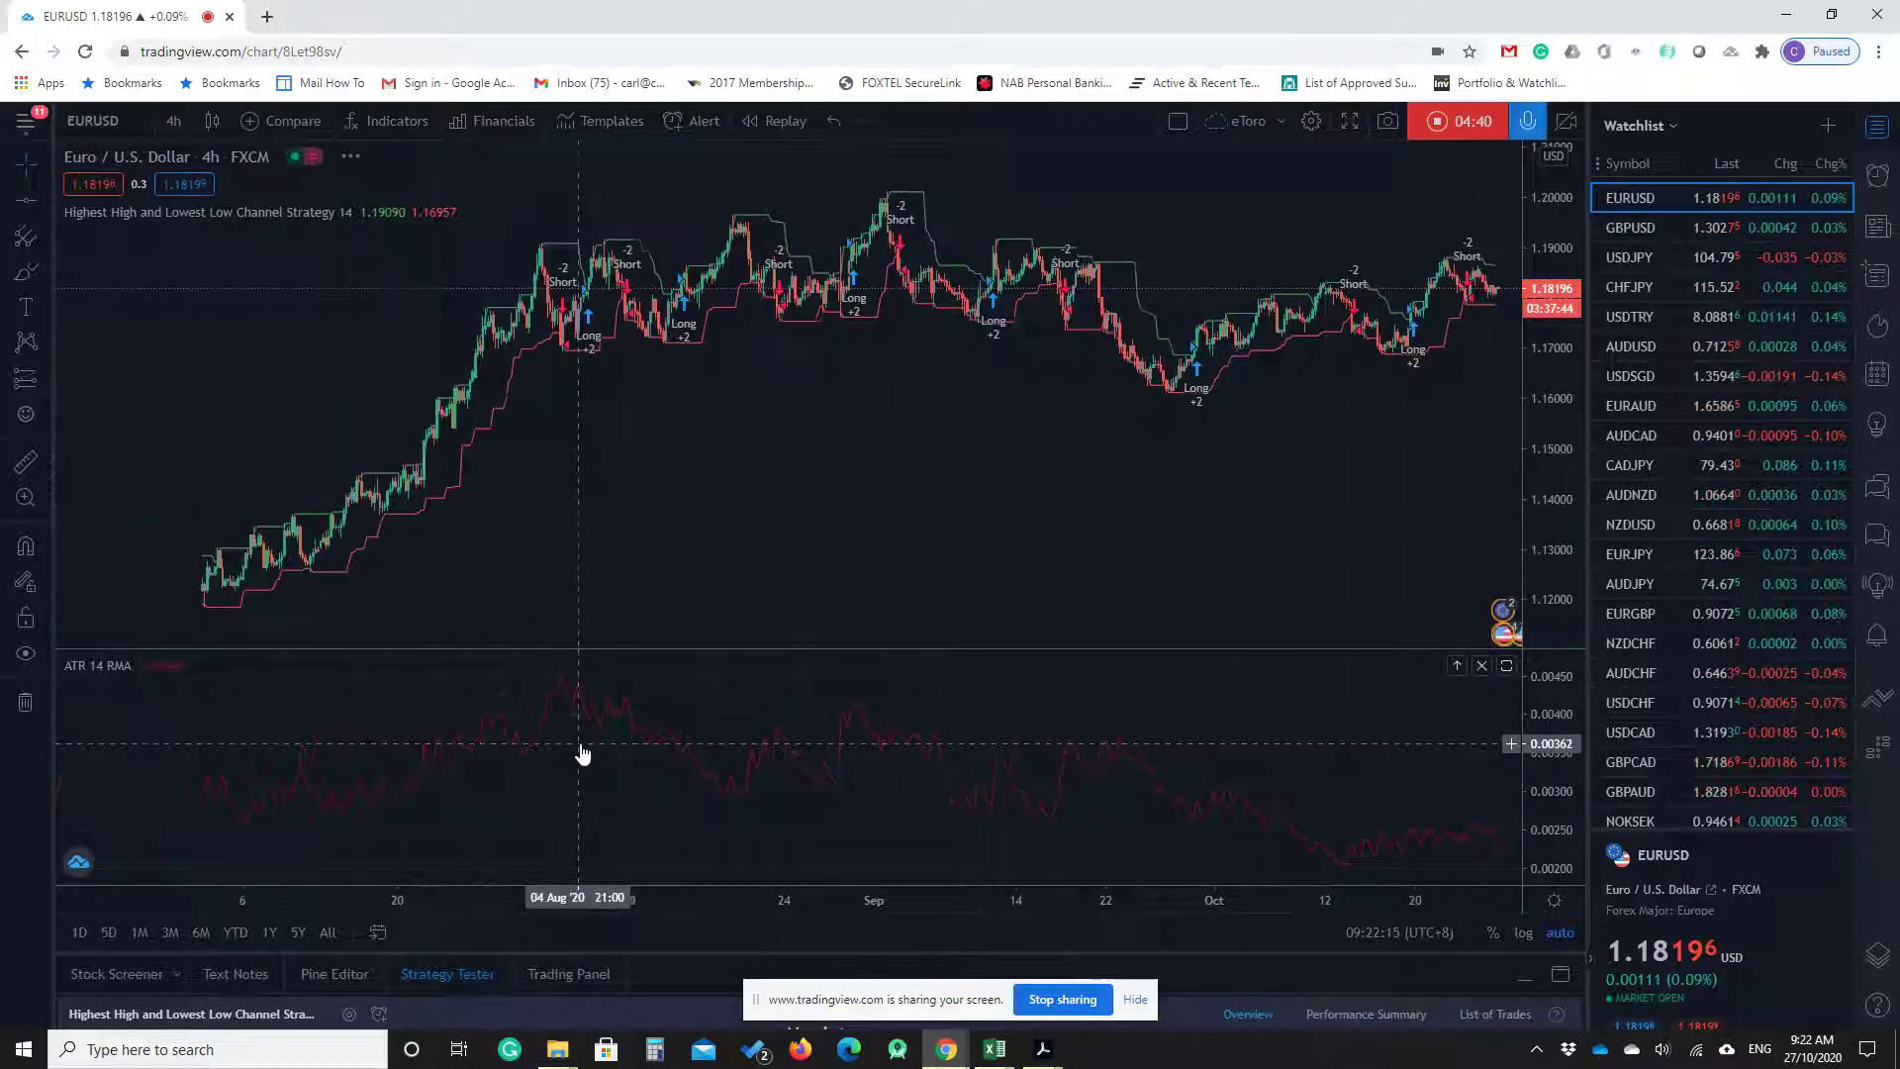
scroll(583, 754, "down", 4)
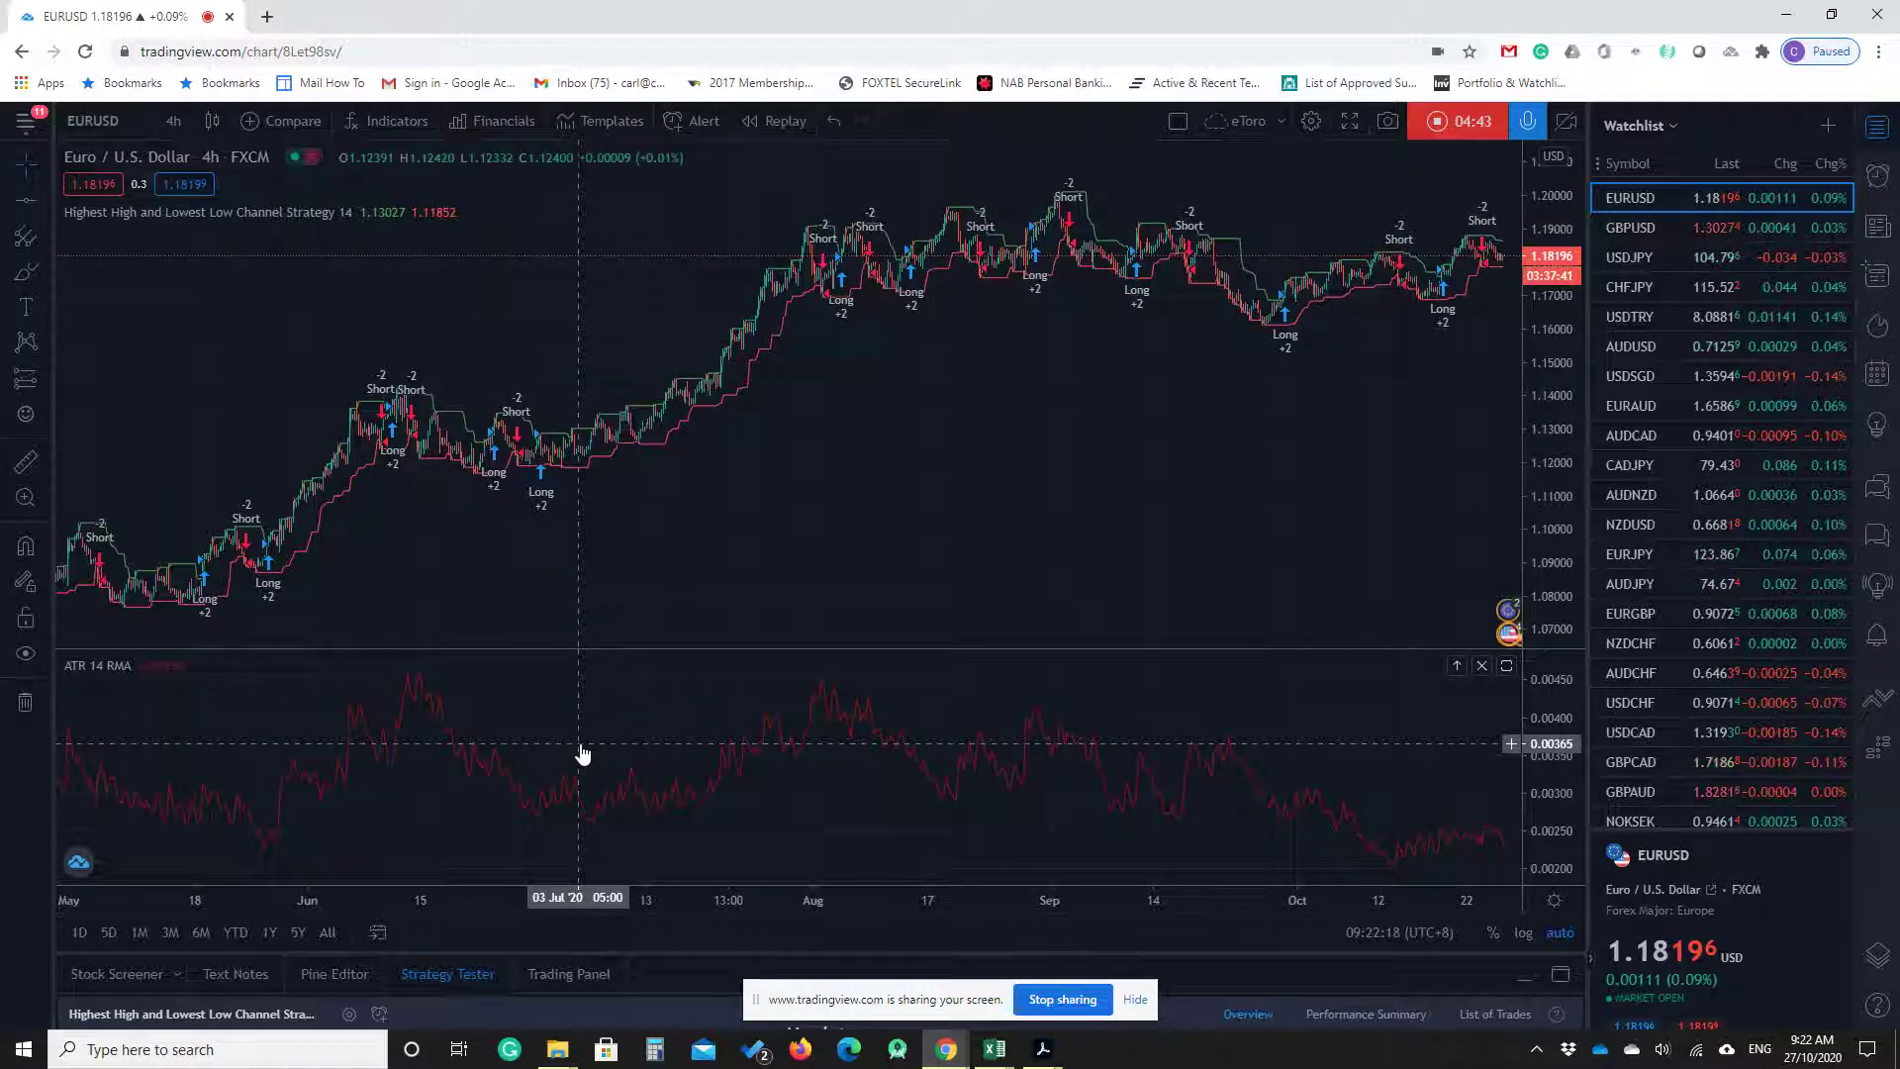
scroll(583, 754, "down", 3)
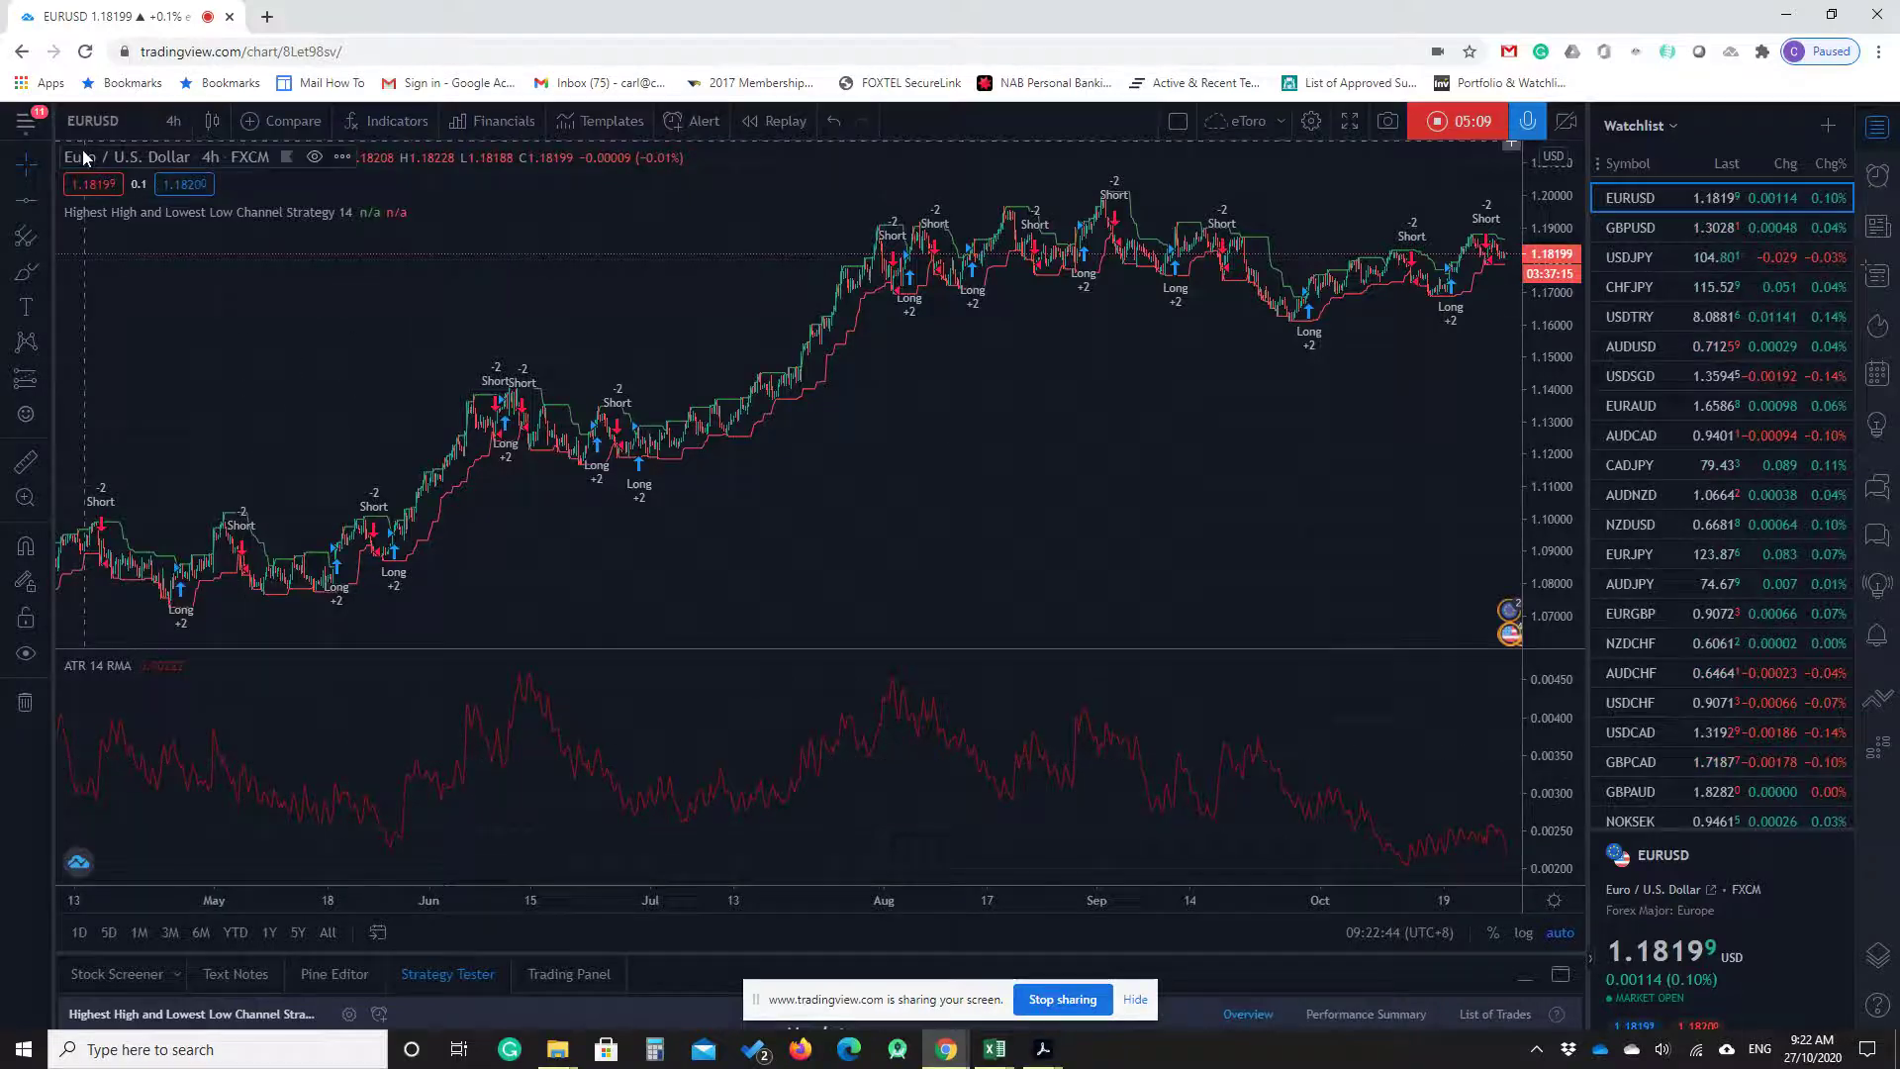
left_click(30, 204)
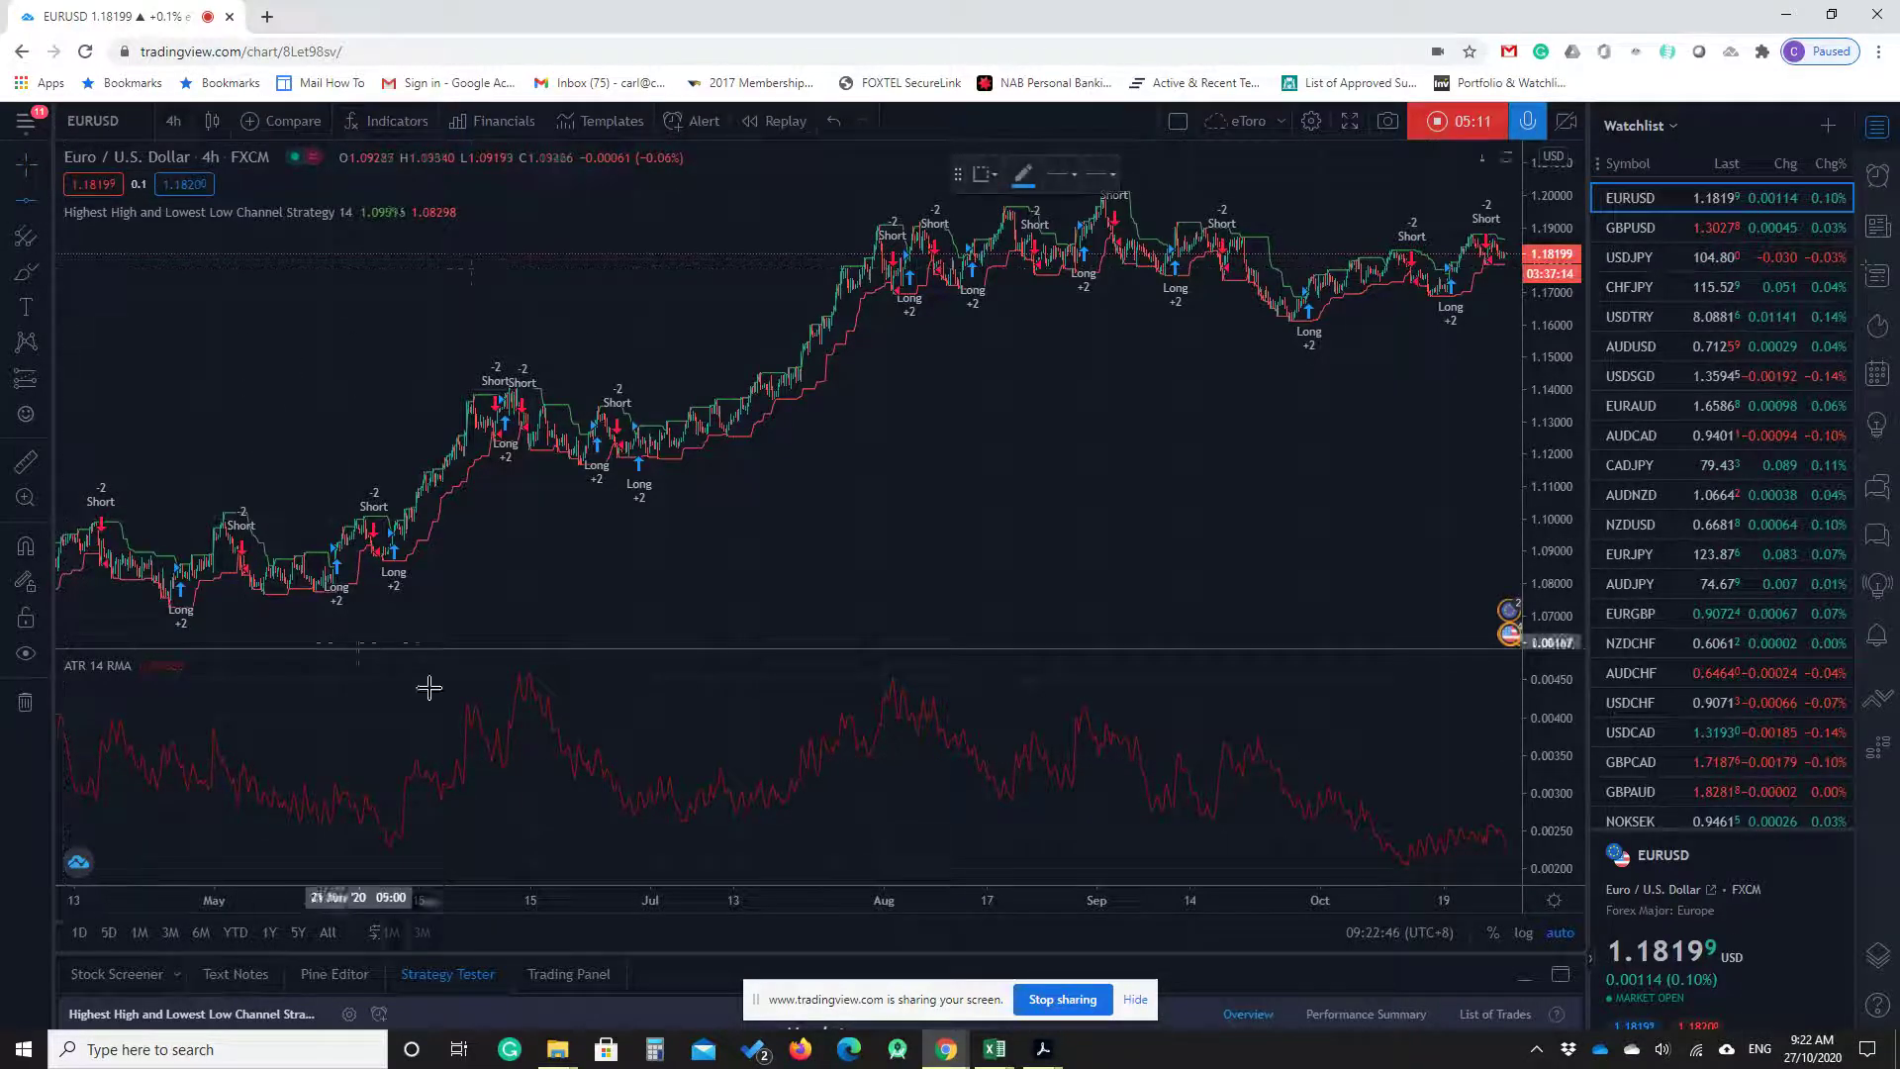
Step: Place a horizontal line in the ATR 14 pane and raise it to 0.00368
left_click(692, 768)
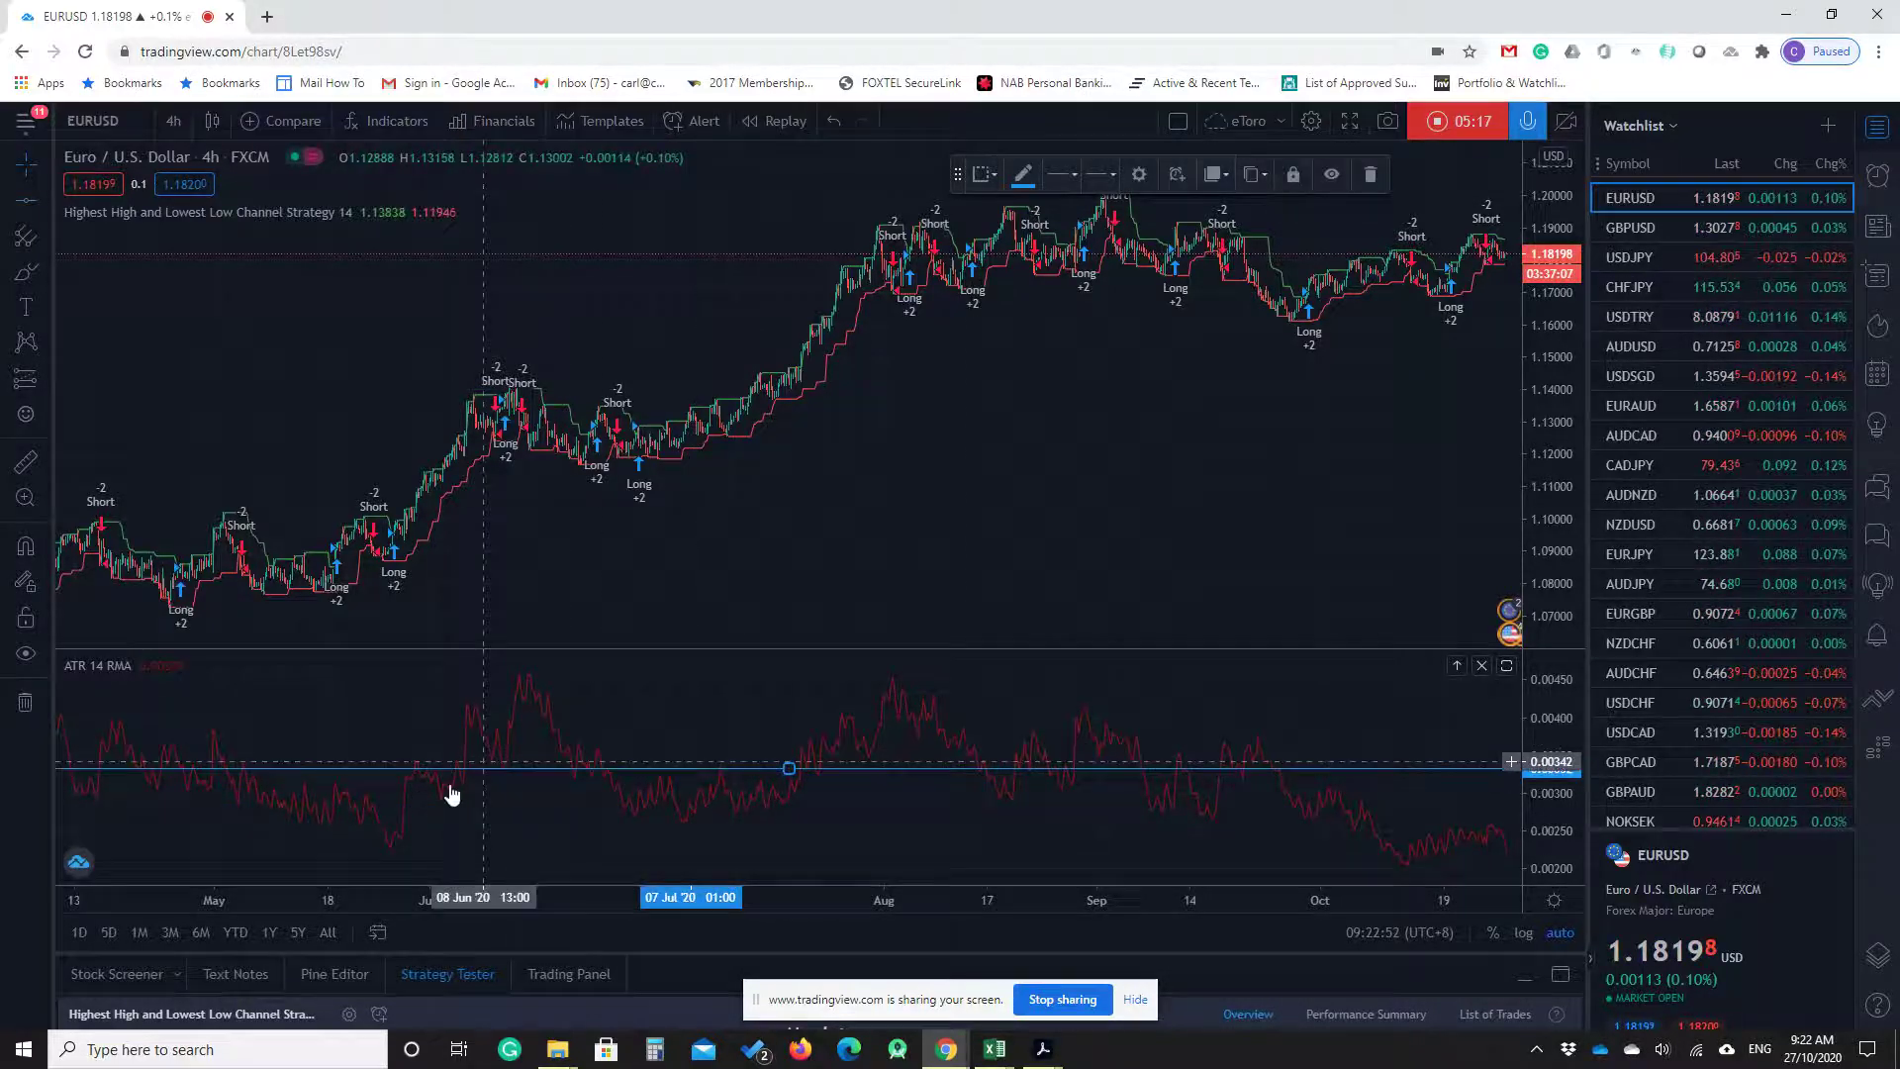
scroll(250, 775, "down", 3)
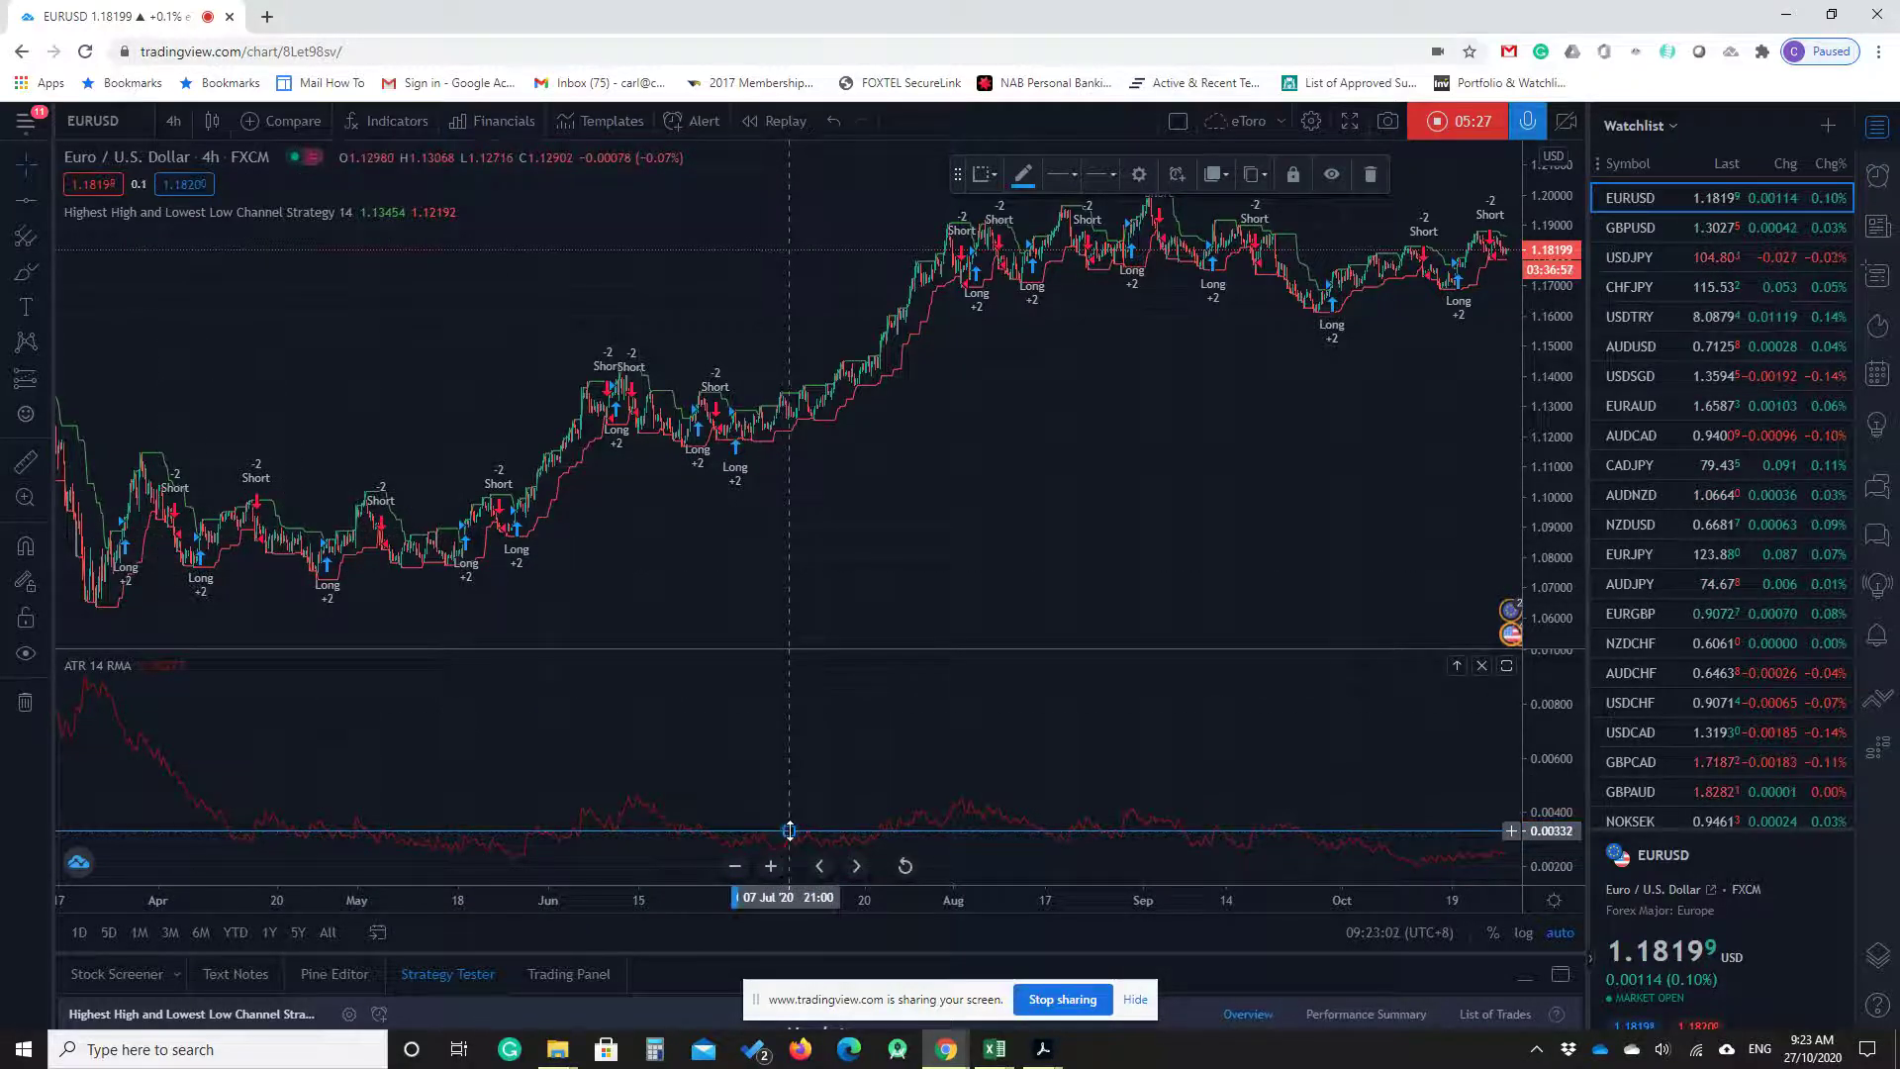
left_click_drag(789, 830, 789, 819)
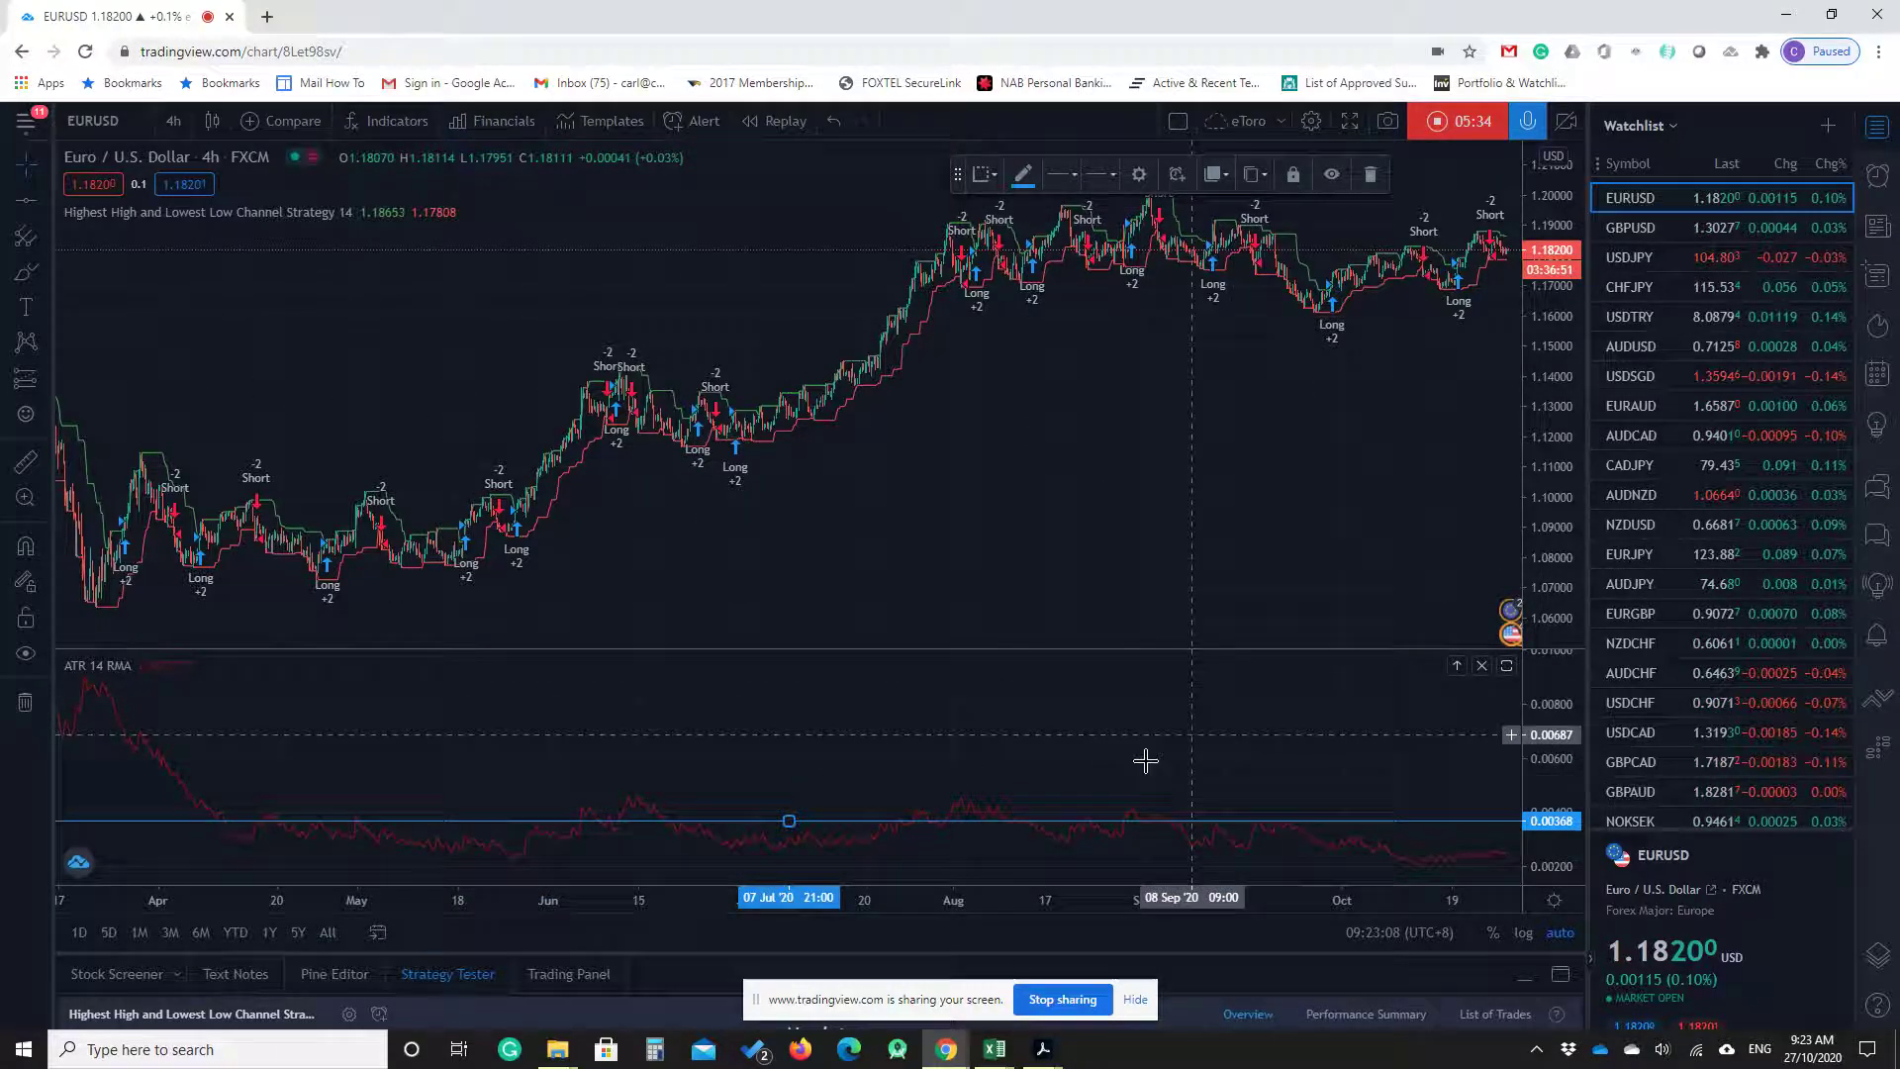
scroll(988, 715, "down", 1)
scroll(988, 715, "down", 1)
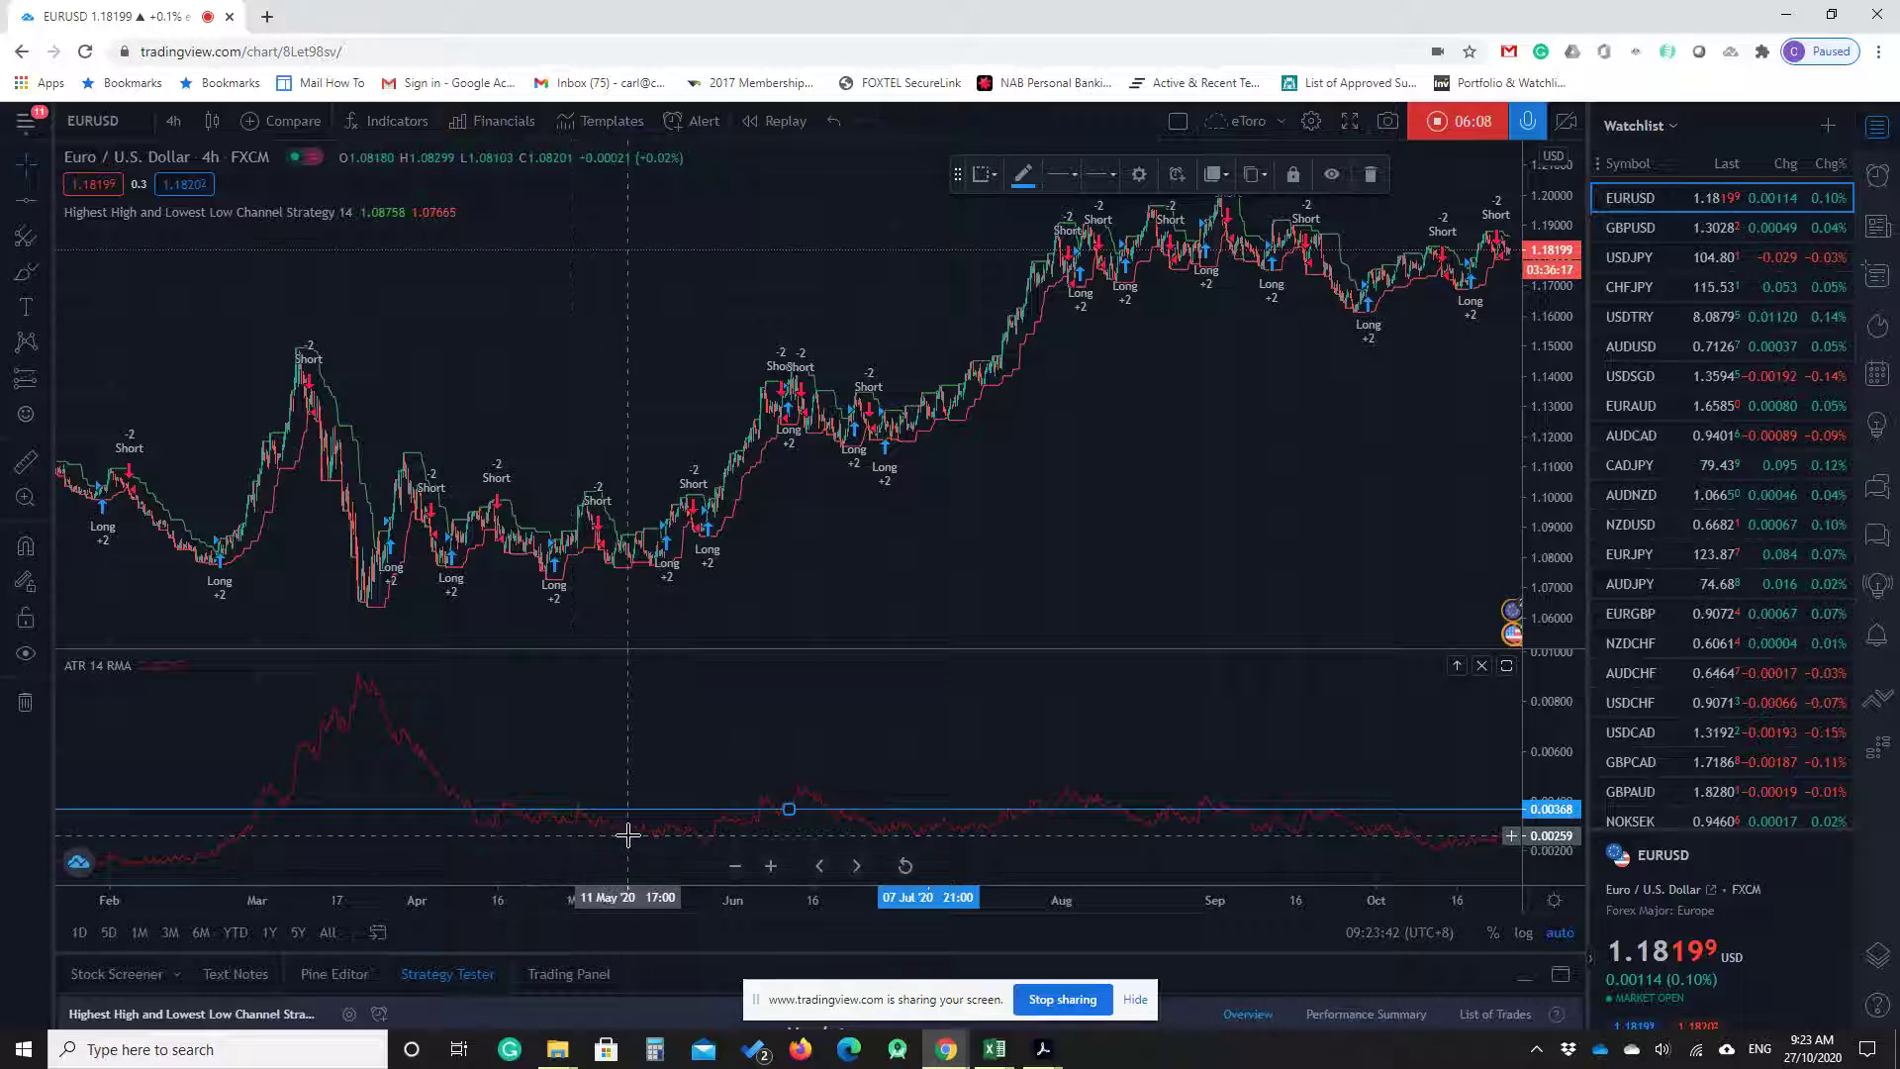
scroll(1000, 698, "down", 1)
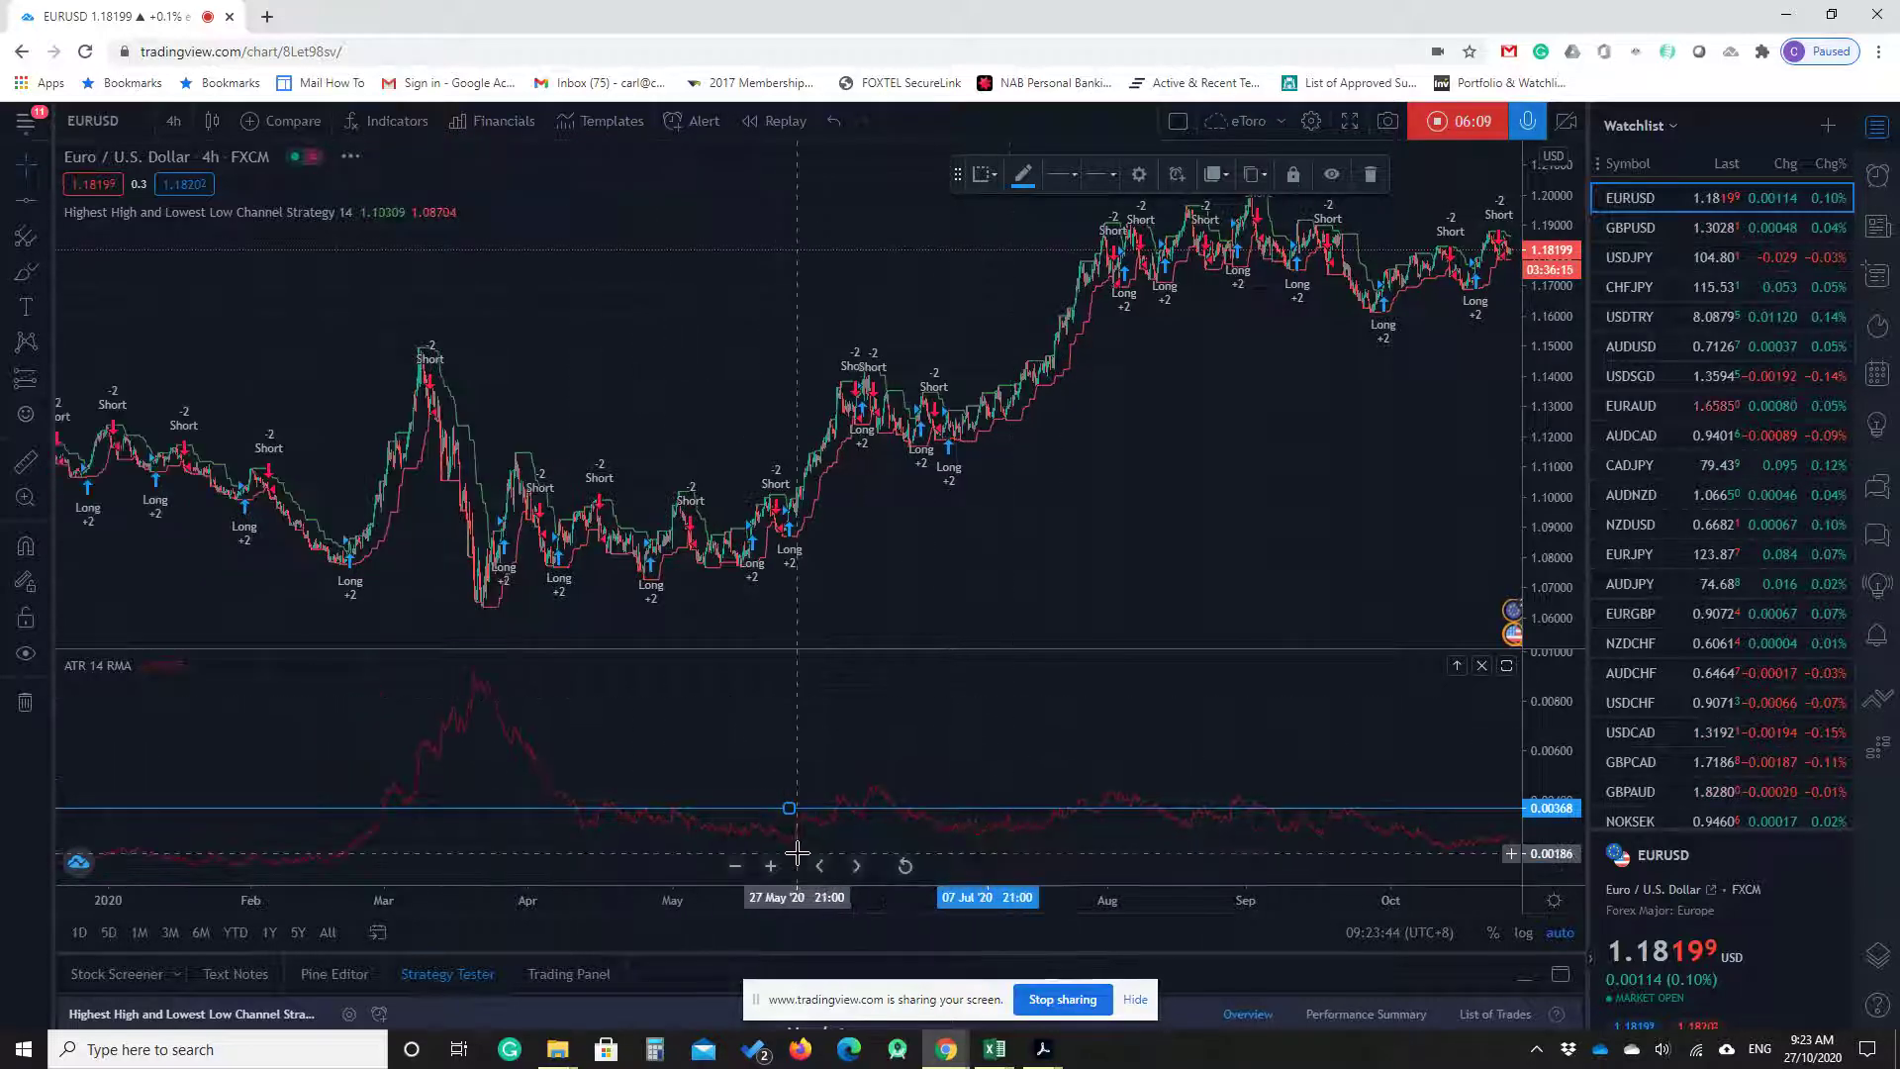
scroll(798, 853, "up", 1)
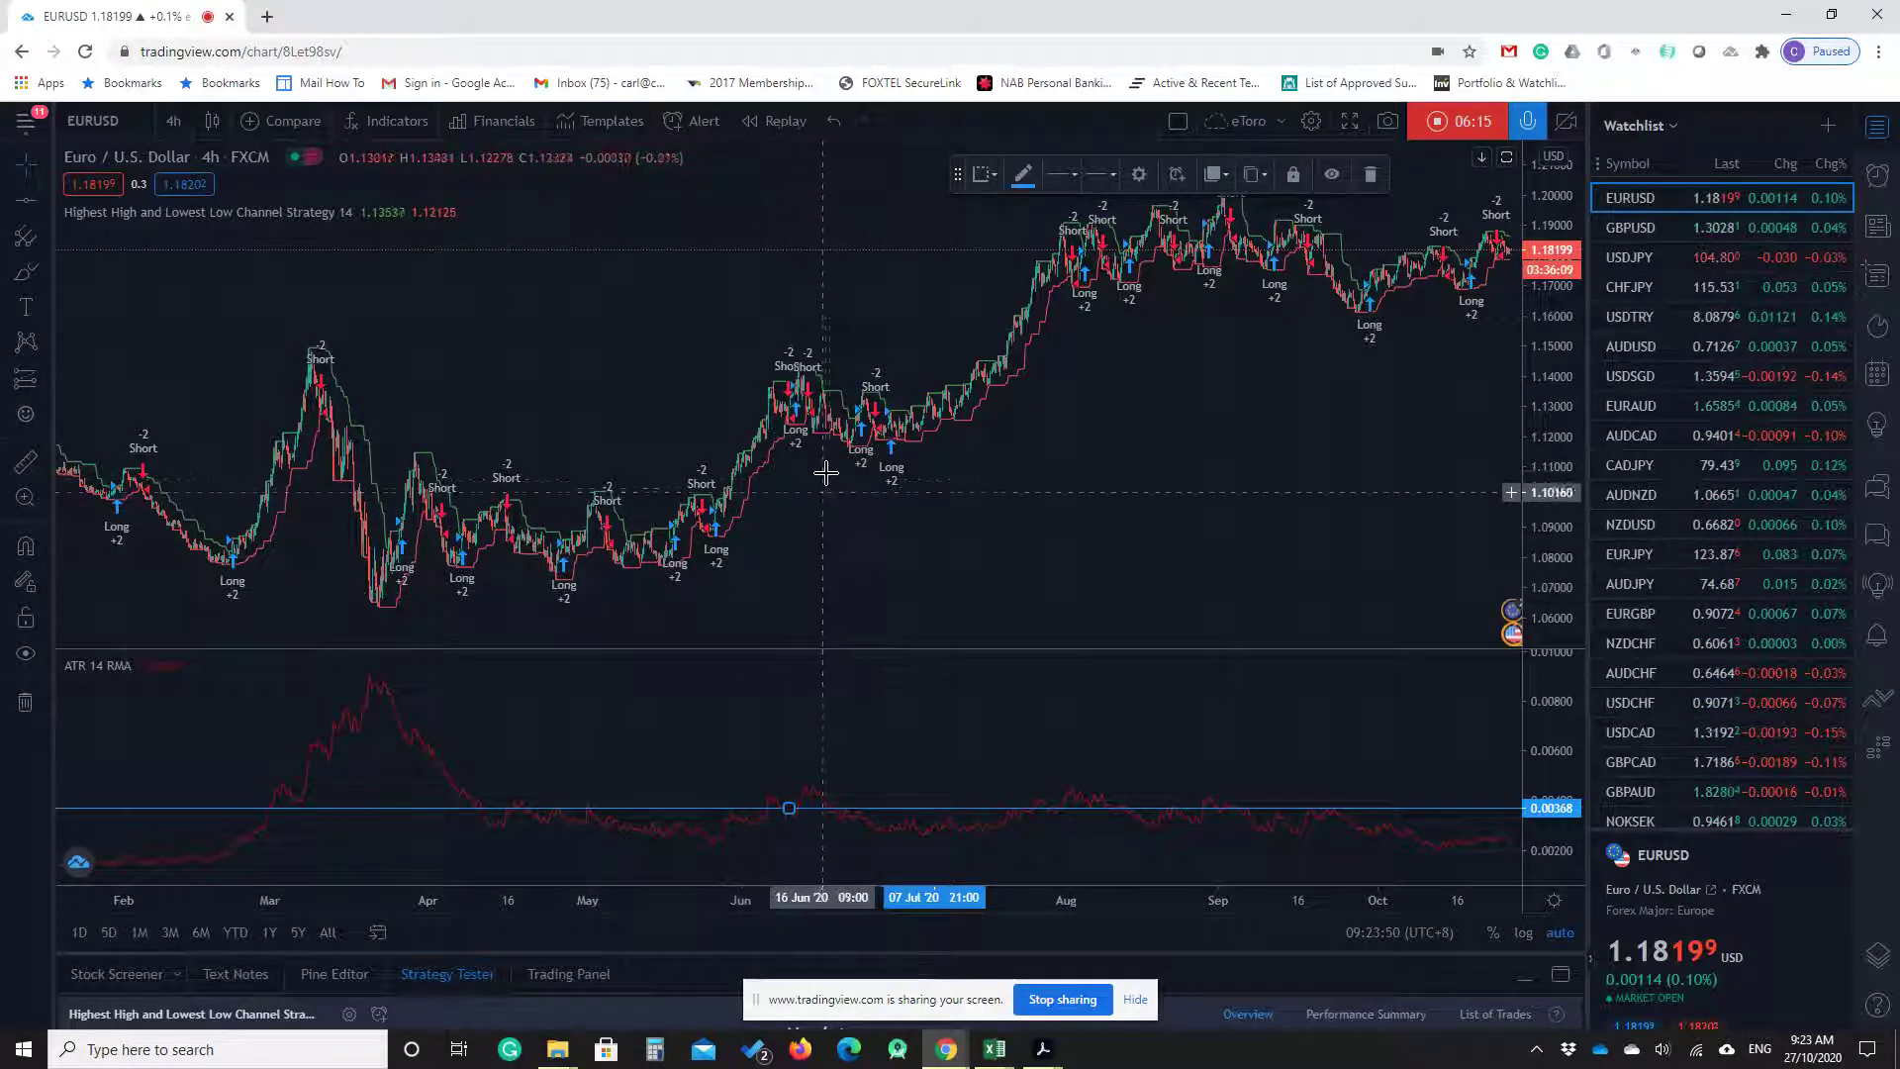
left_click_drag(1285, 466, 1181, 466)
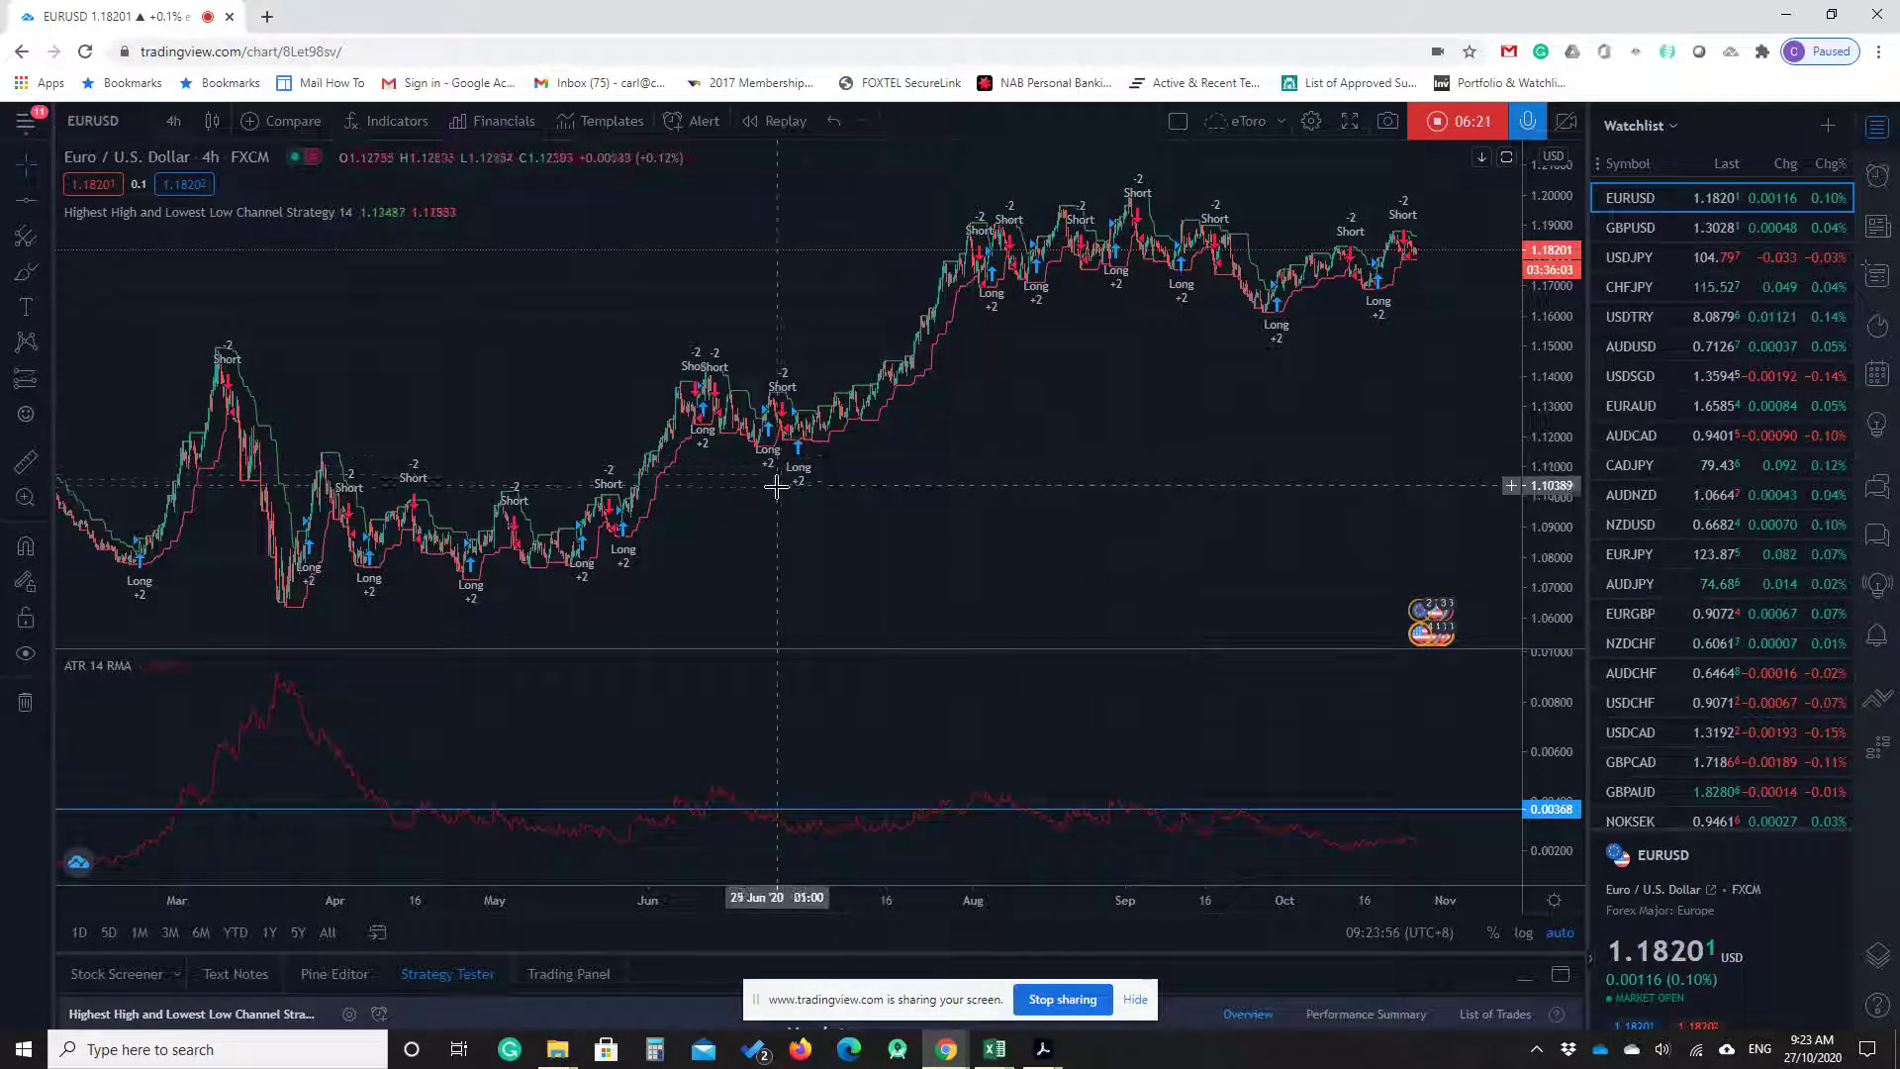
scroll(776, 488, "up", 2)
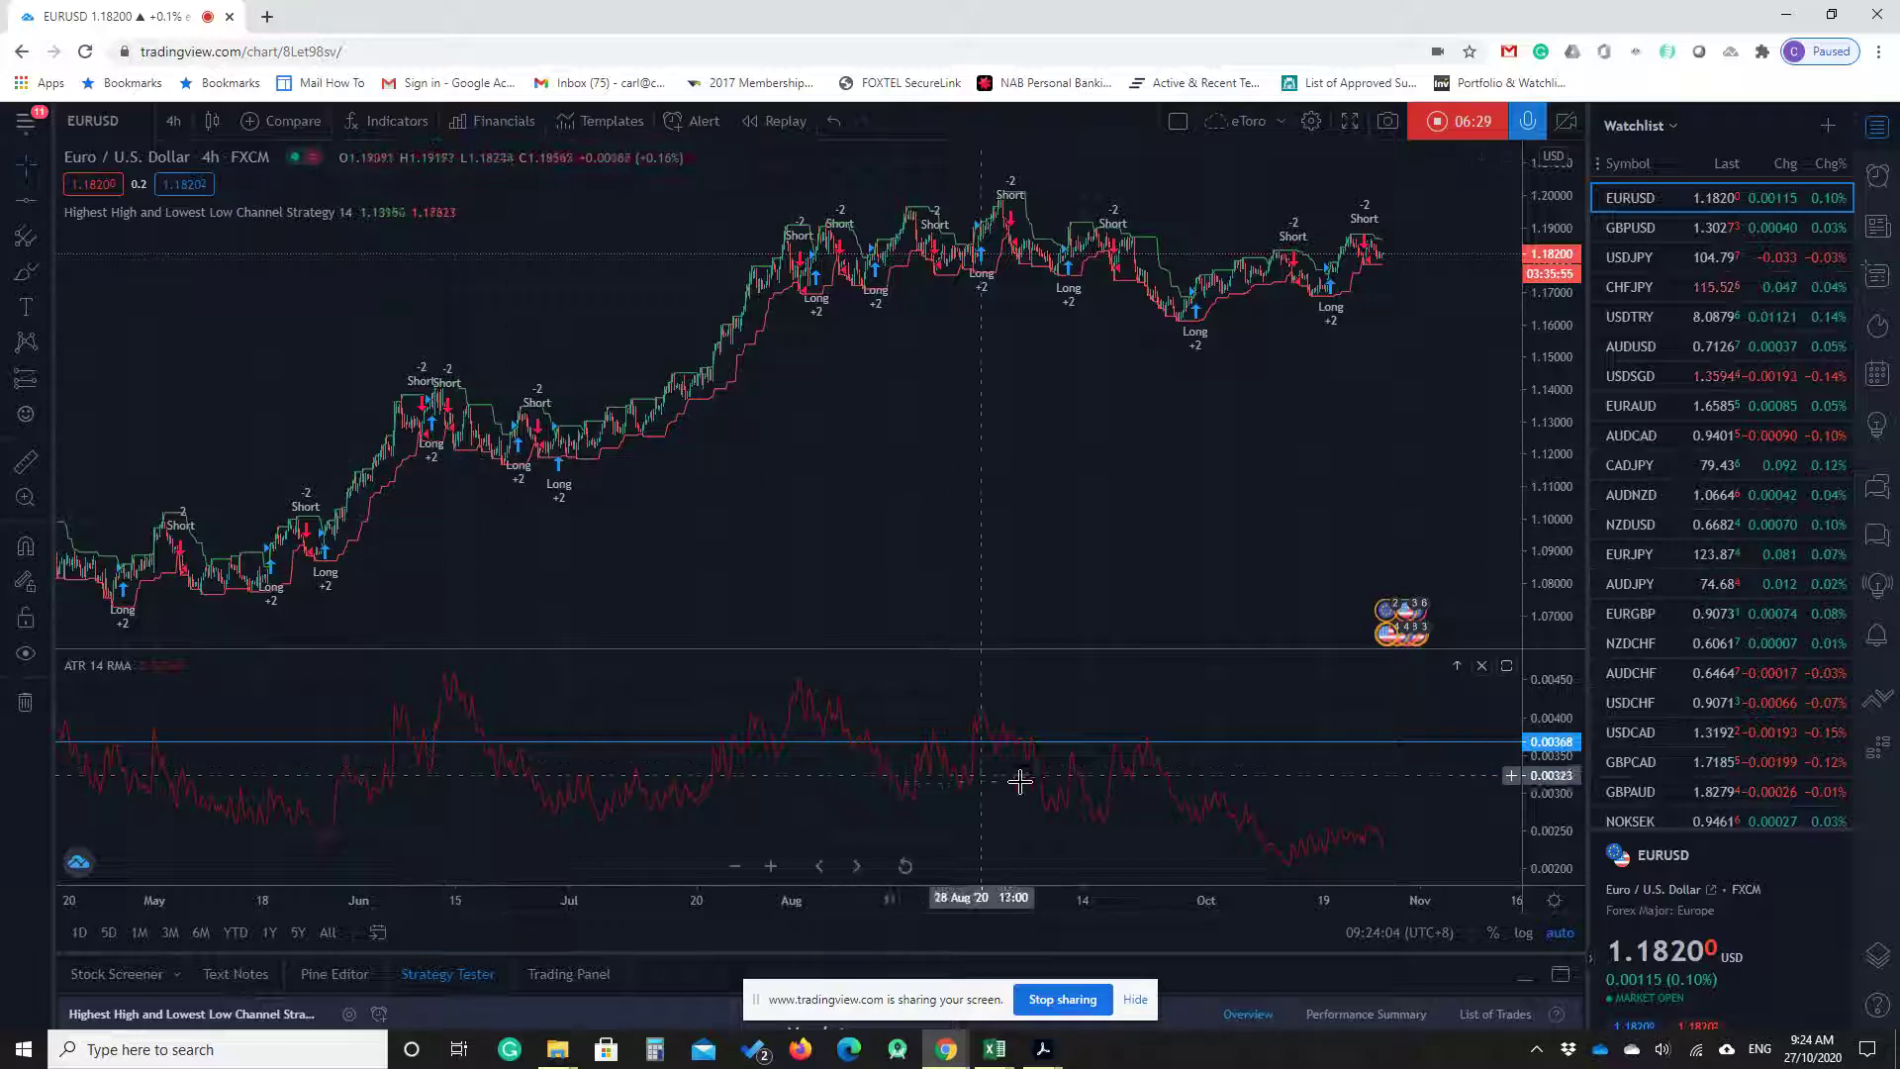
scroll(1171, 569, "up", 3)
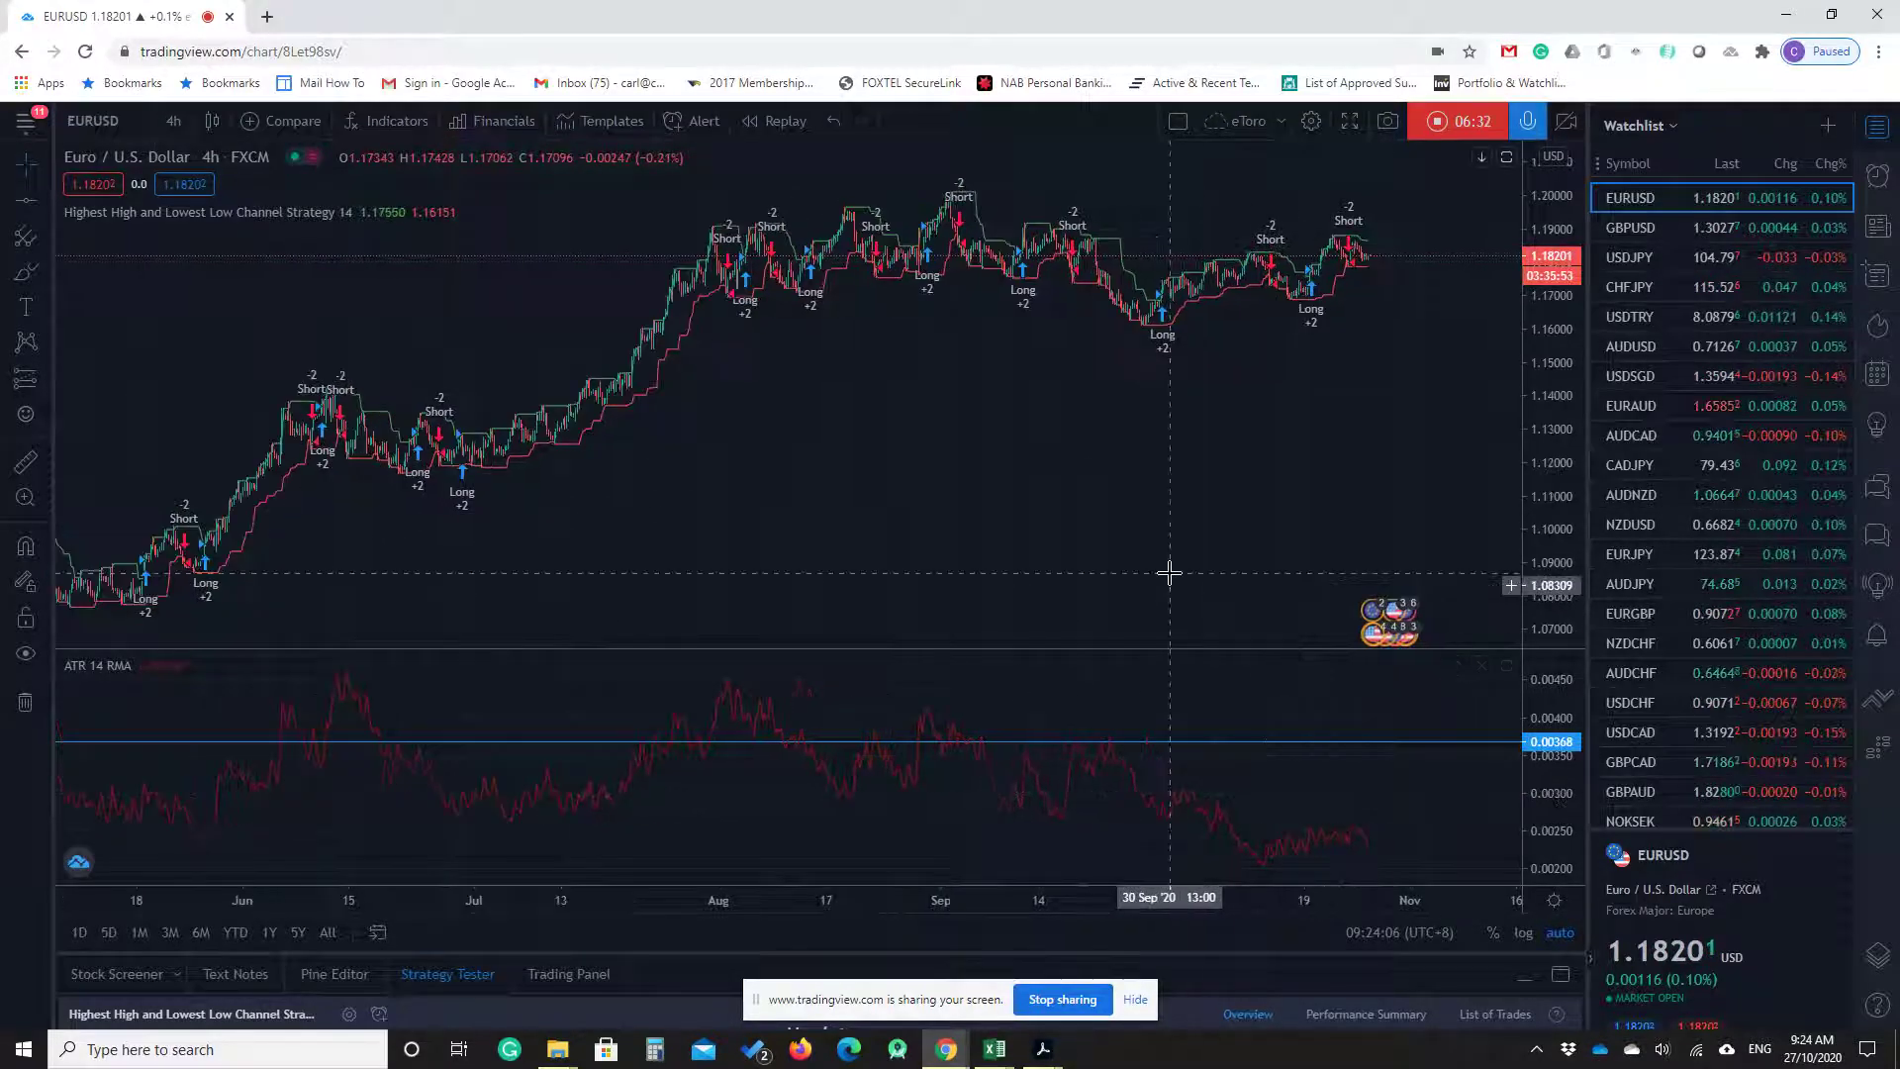
scroll(1115, 543, "up", 2)
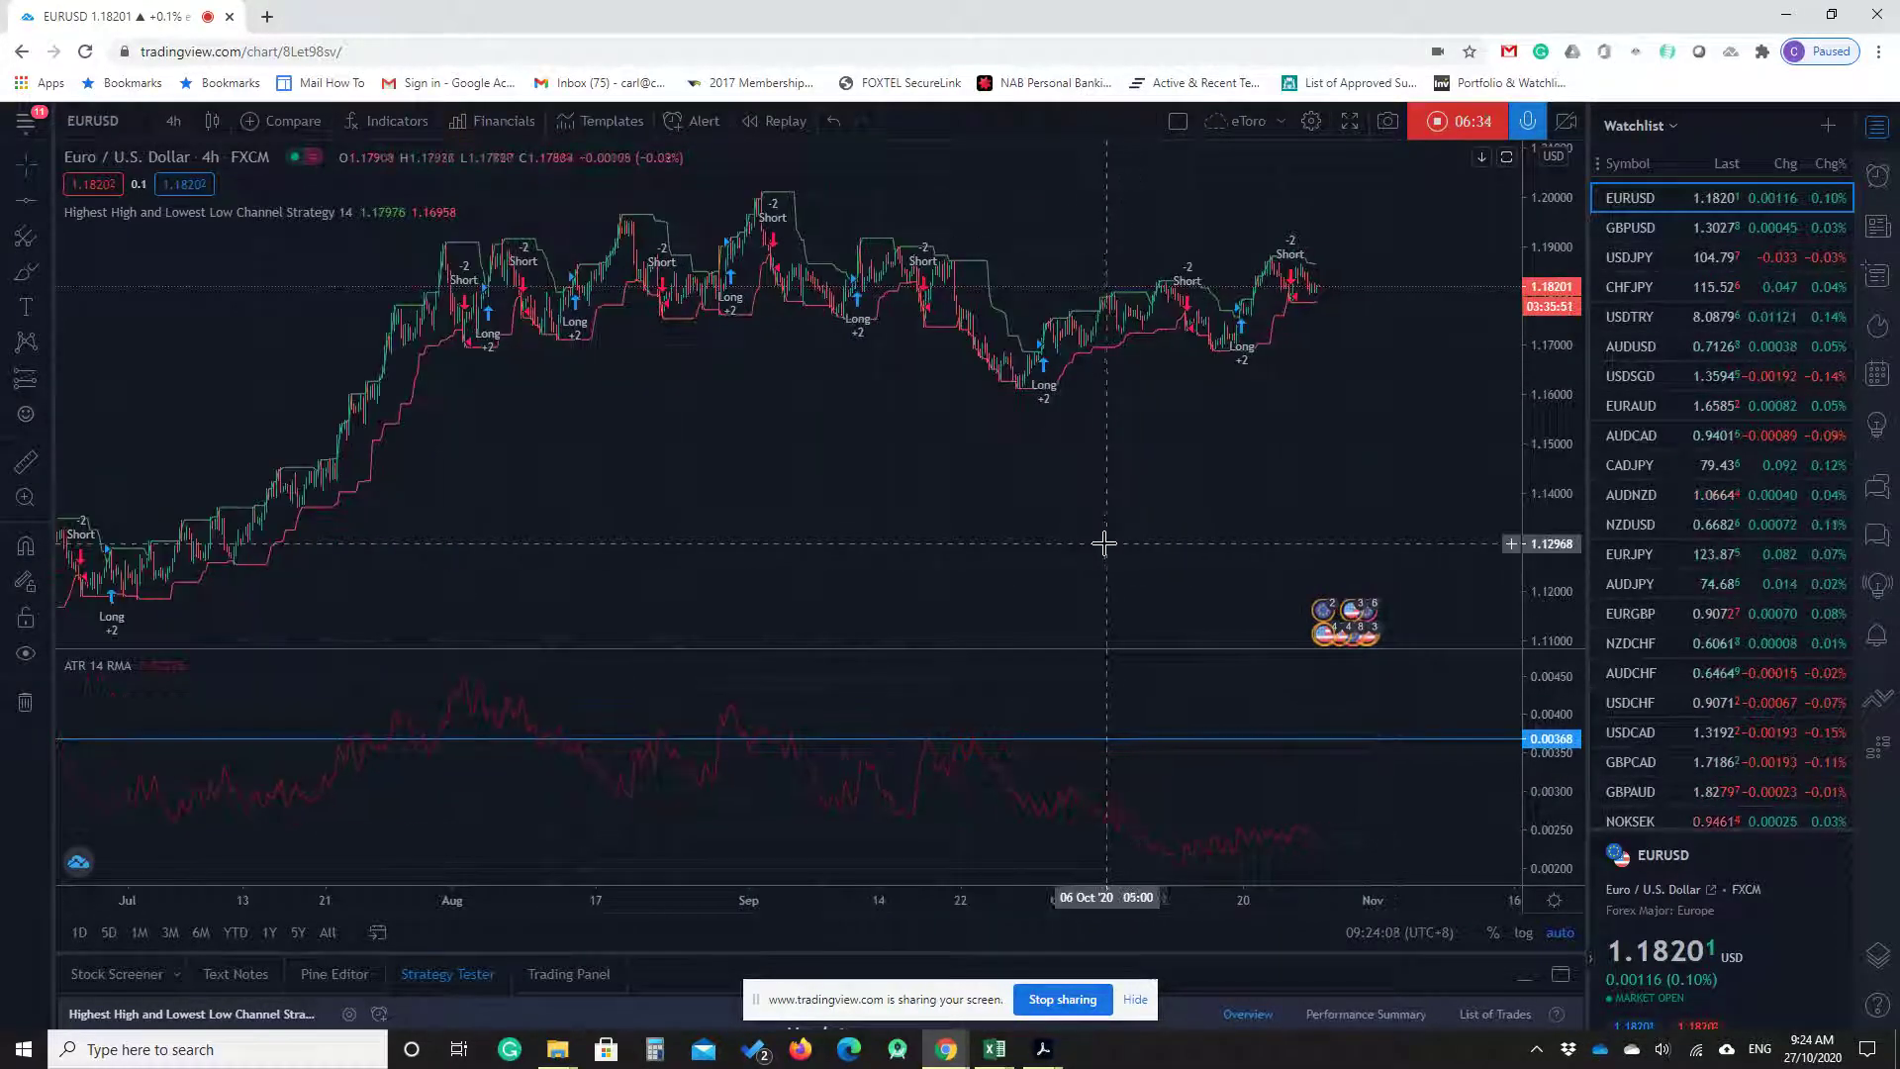